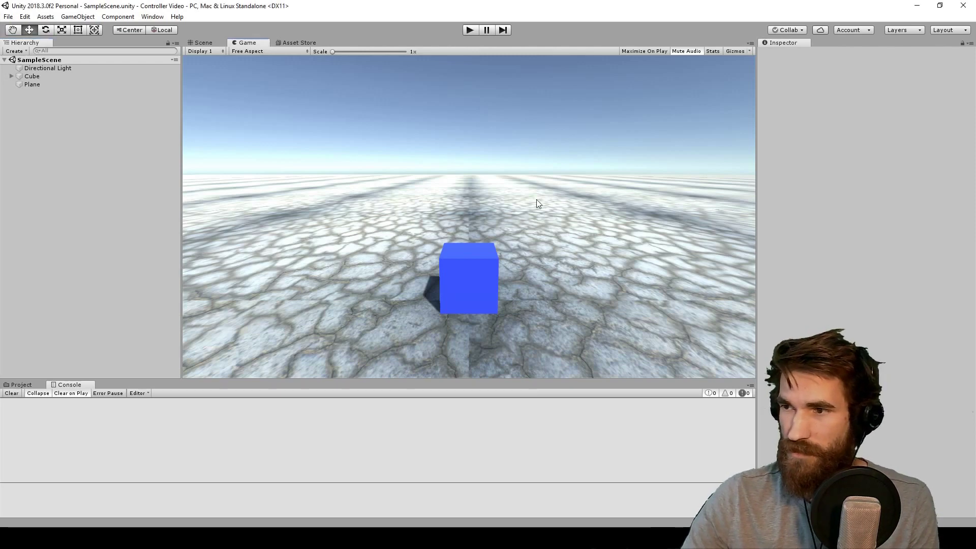
Select the Cube, expand its children in the hierarchy, and play the scene to test moving, turning and jumping
left_click(51, 78)
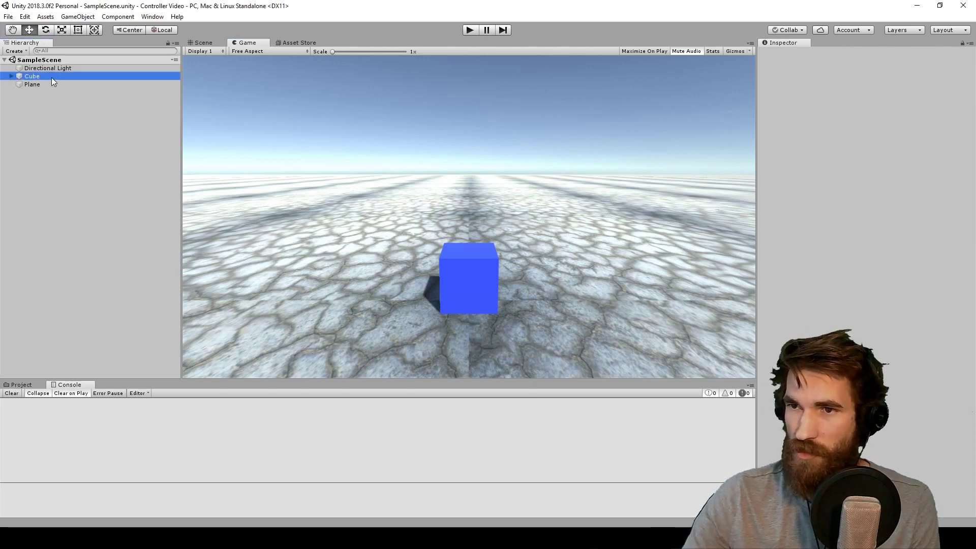
left_click(11, 75)
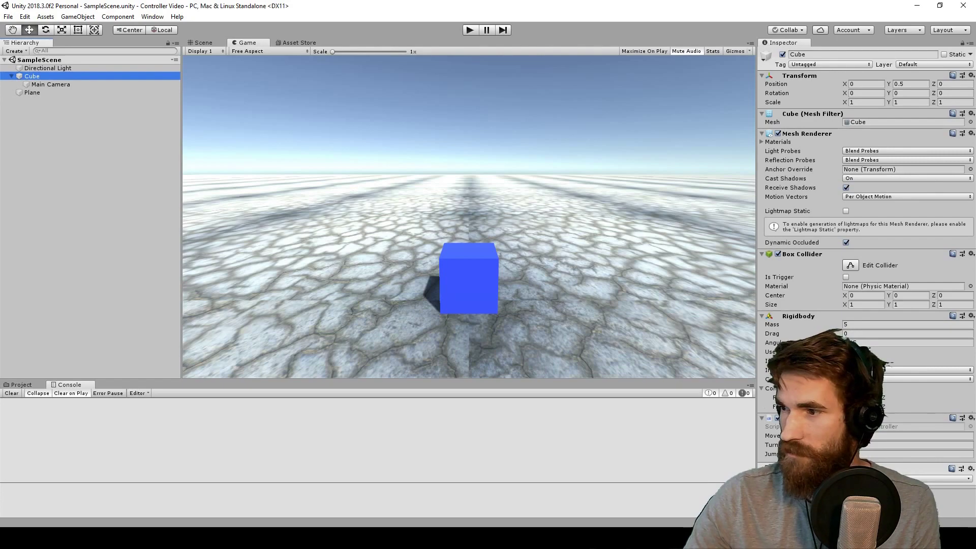
left_click(470, 30)
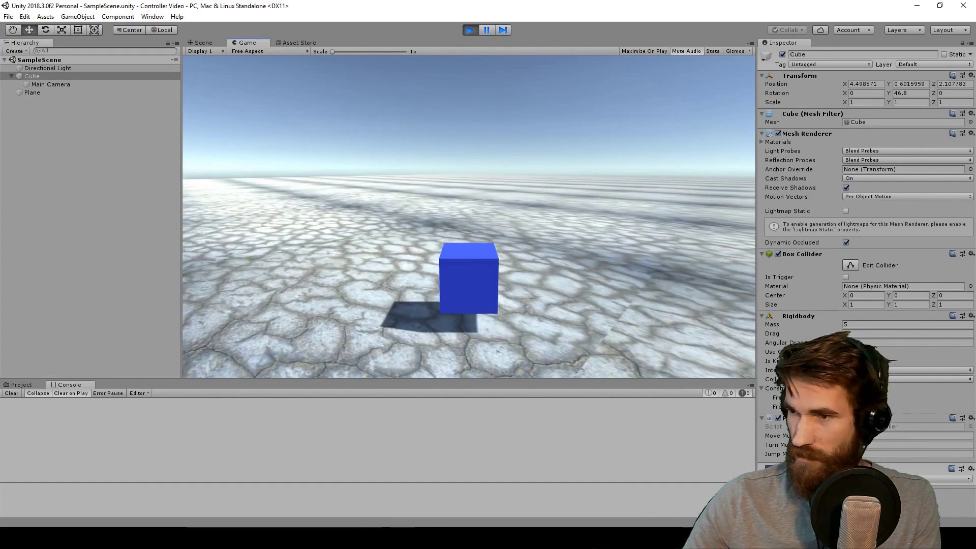
key("space")
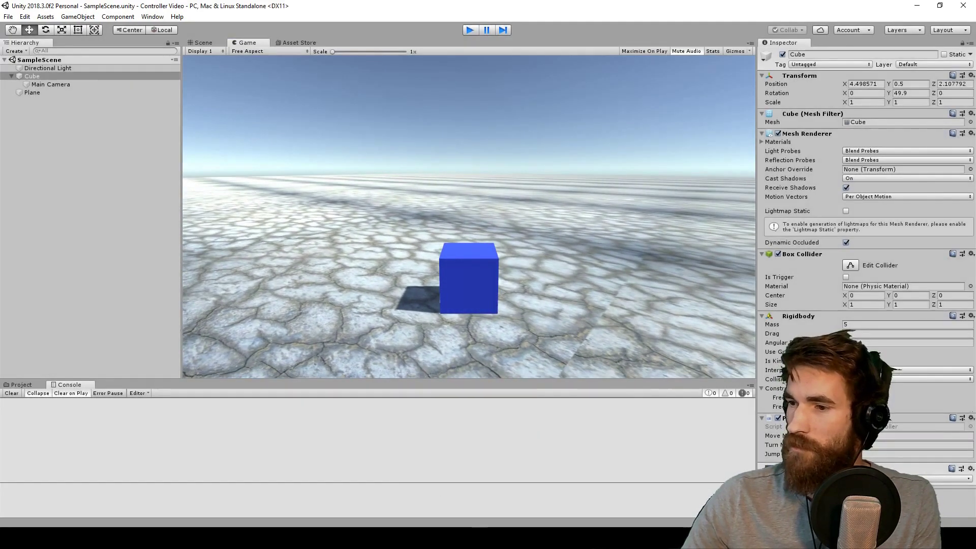
Switch to Visual Studio and highlight the cursor lock and visibility lines in the Start method of PlayerController.cs
key("alt+Tab")
scroll(326, 149, "up", 3)
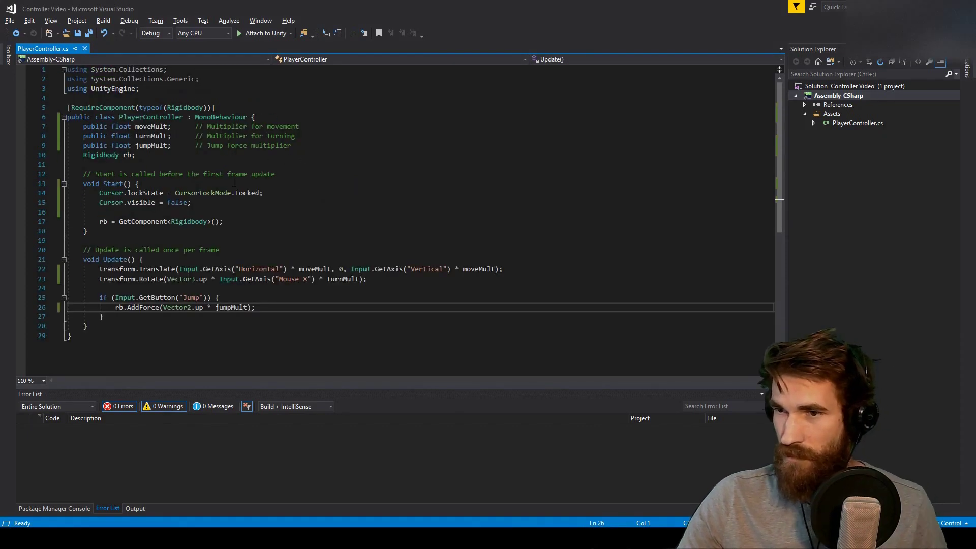
left_click_drag(191, 202, 227, 185)
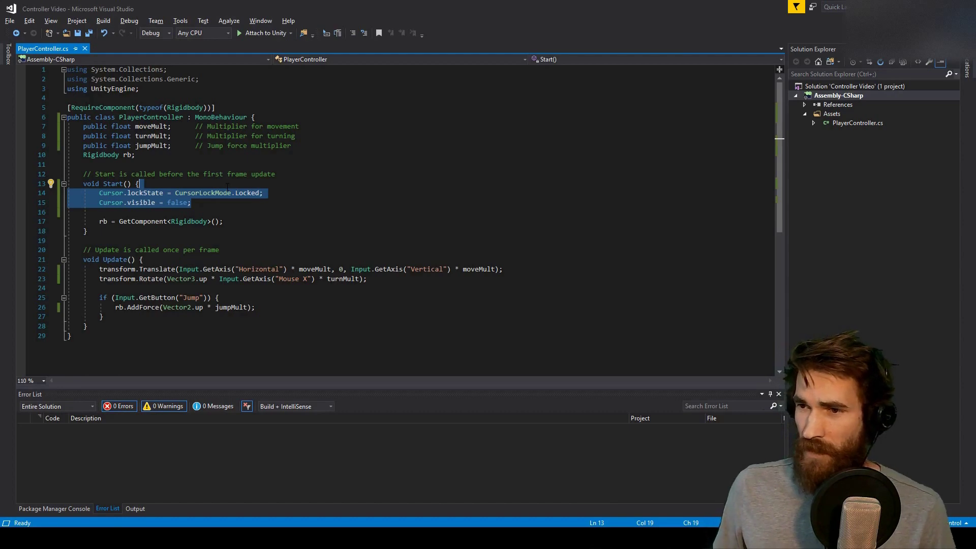
Go through the Update method and highlight the transform.Translate line that uses the Horizontal and Vertical axes
key("Down")
key("Down")
key("Down")
key("Down")
key("Down")
key("Down")
key("Down")
key("Down")
key("Down")
key("Down")
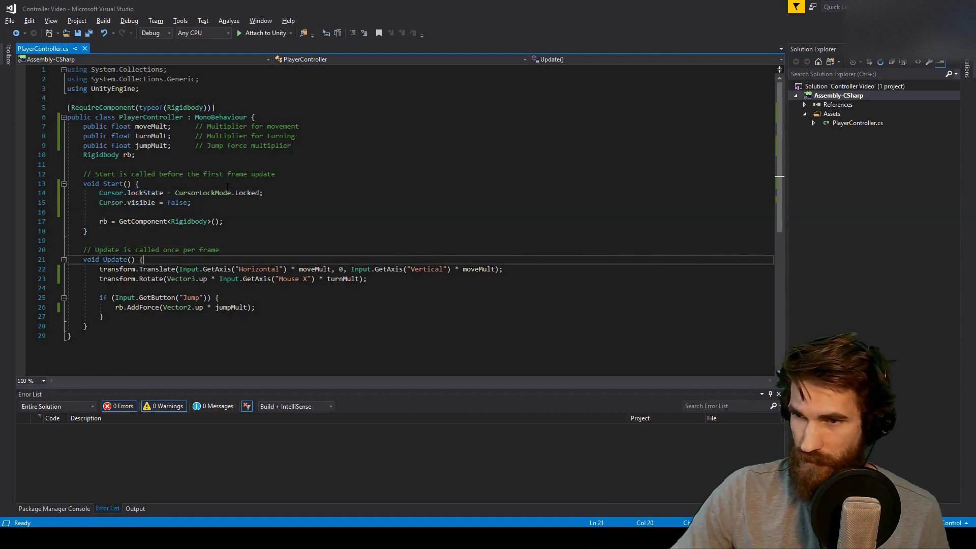
key("Down")
key("Down")
key("Down")
key("Down")
key("Down")
key("Down")
key("Up")
key("Up")
key("Up")
key("Up")
key("Up")
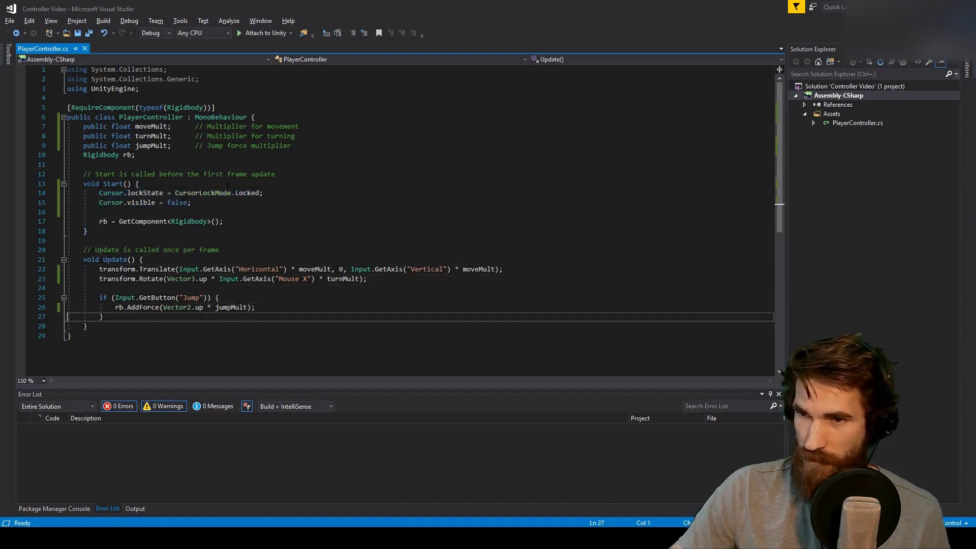
key("Up")
key("Up")
key("shift+Down")
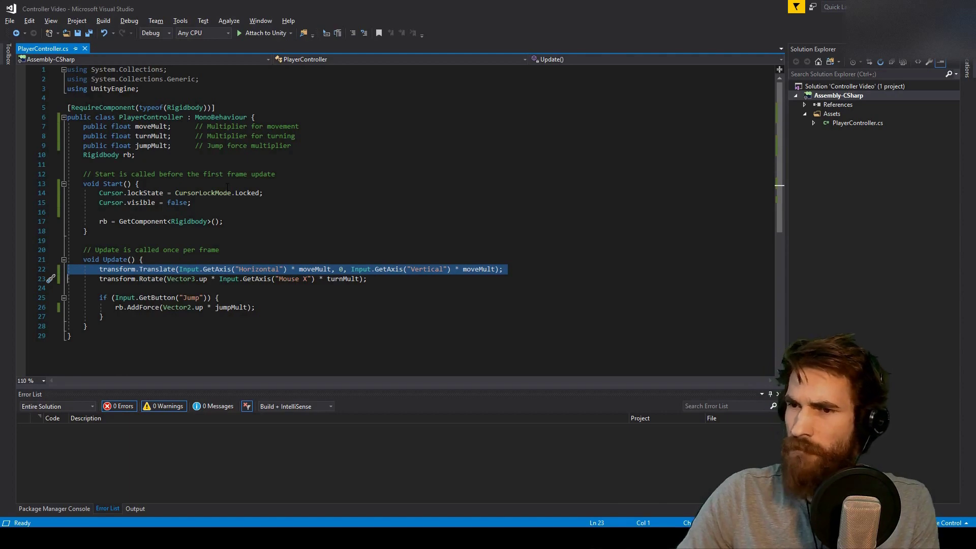
Highlight the transform.Rotate line that uses the Mouse X axis and move on to the Jump button condition
key("Right")
key("shift+Down")
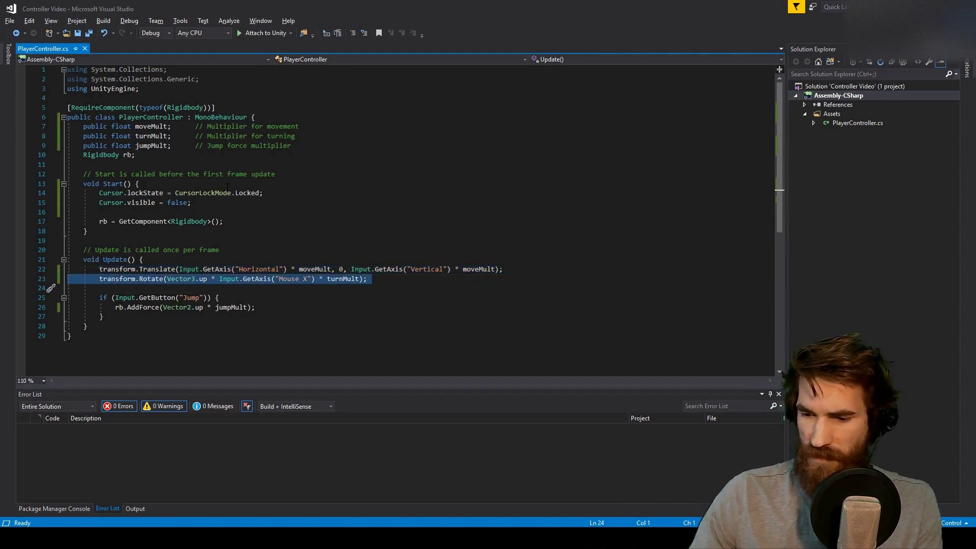
key("Down")
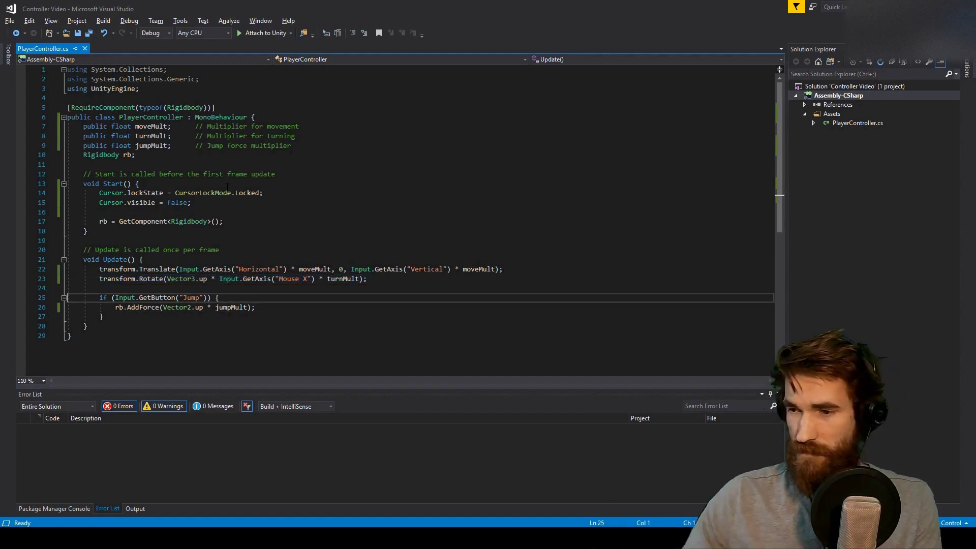
Switch back to Unity, play the scene to test how the cube currently responds to input, and stop it
key("alt+Tab")
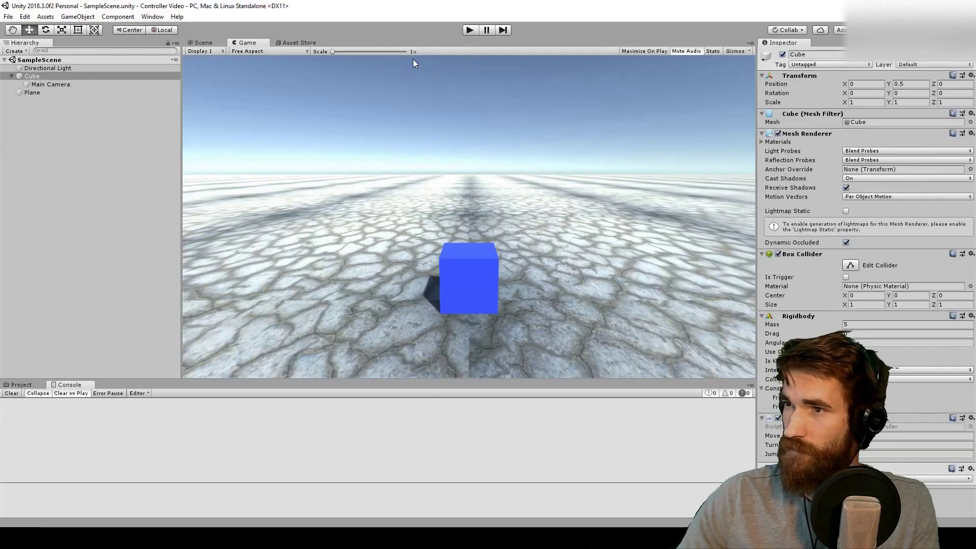
left_click(468, 31)
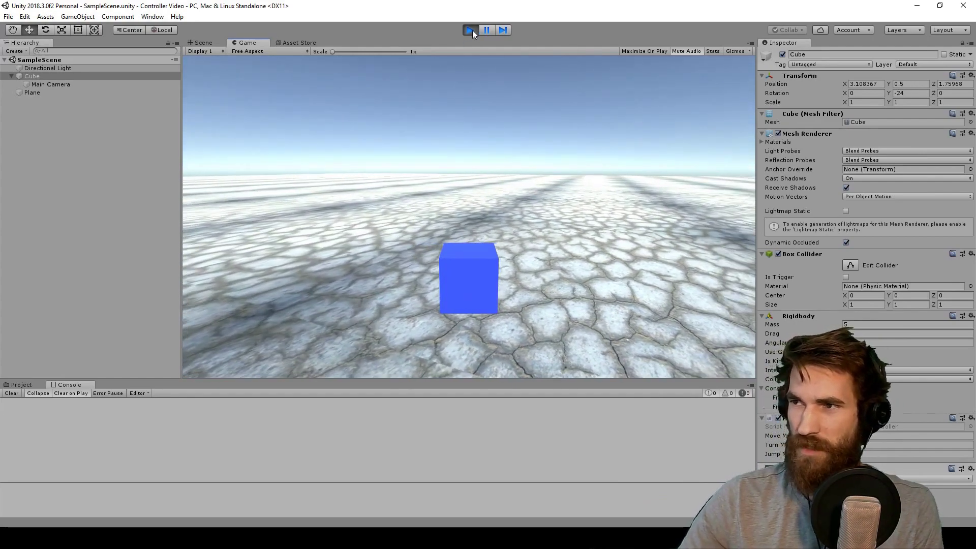
left_click(471, 30)
Open the project's Input settings and expand the first Horizontal and Vertical axes to examine their key bindings
left_click(25, 17)
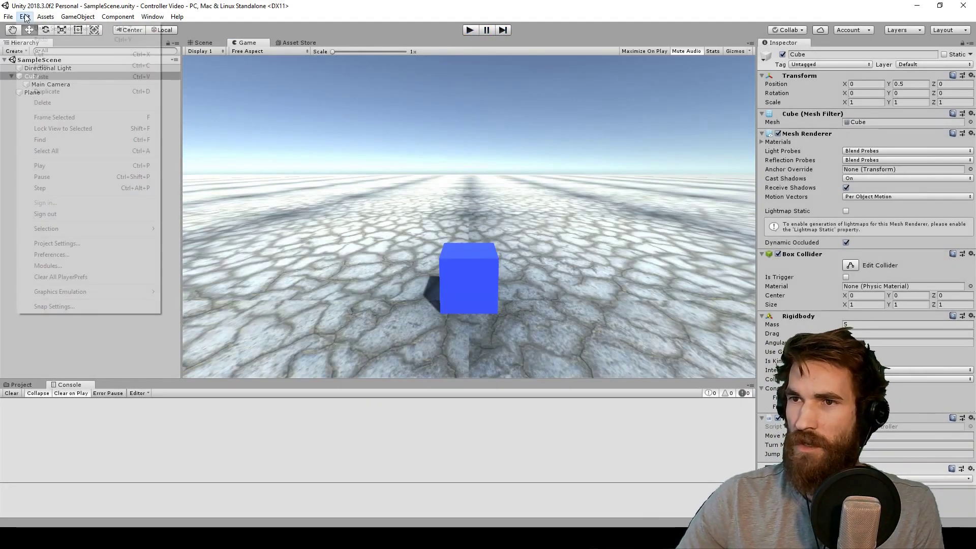
left_click(88, 243)
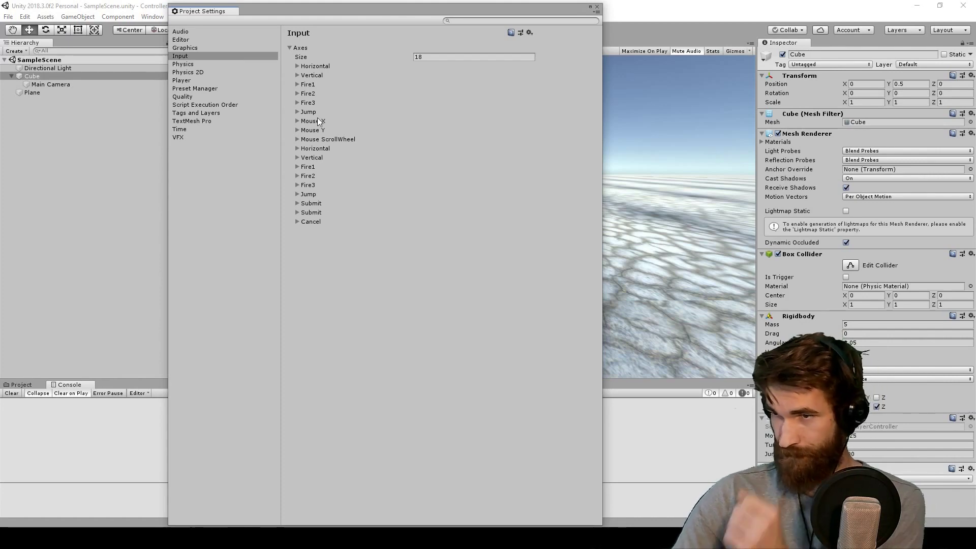
left_click(314, 75)
left_click(314, 67)
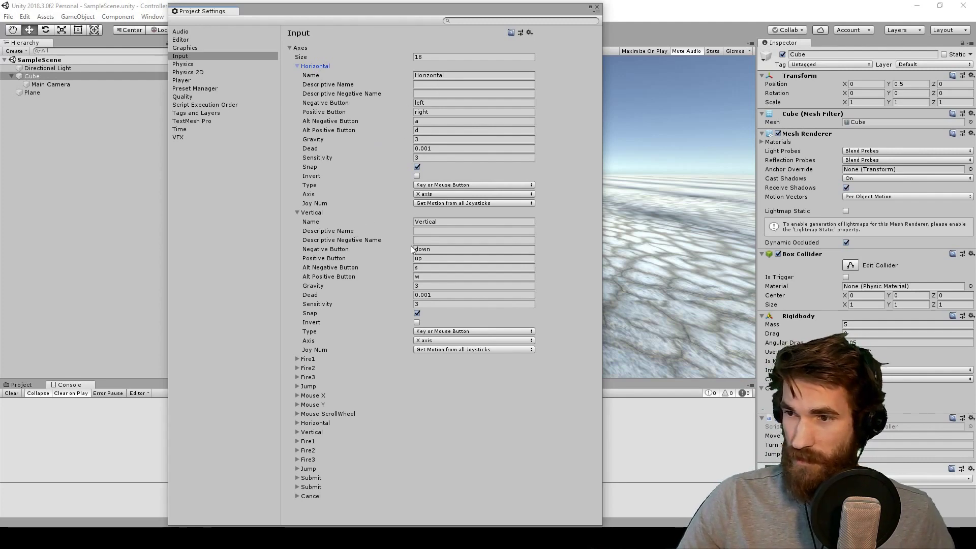
Expand the second Horizontal and Vertical axes to examine their joystick settings, and shift the Project Settings window aside
left_click(312, 430)
left_click(312, 423)
scroll(407, 377, "down", 5)
scroll(406, 377, "down", 3)
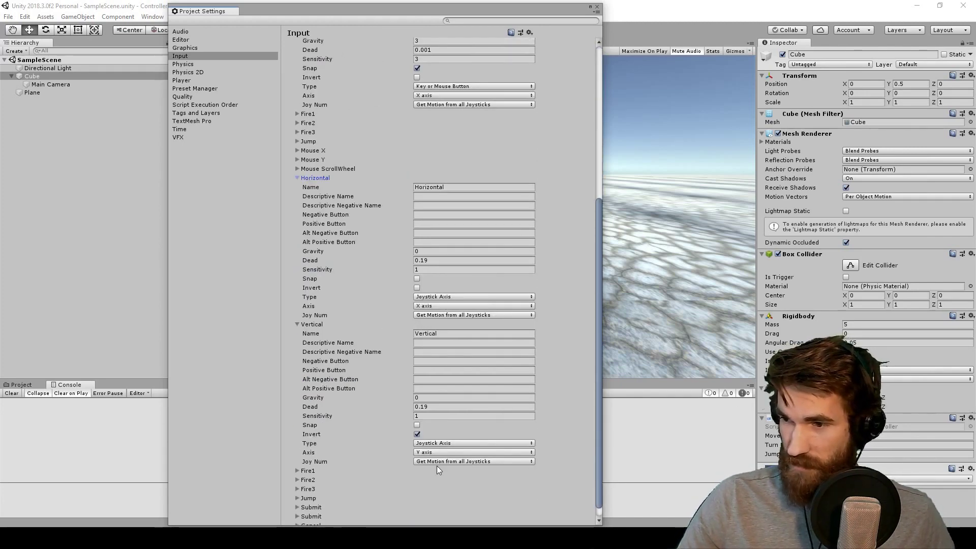
left_click_drag(392, 9, 297, 22)
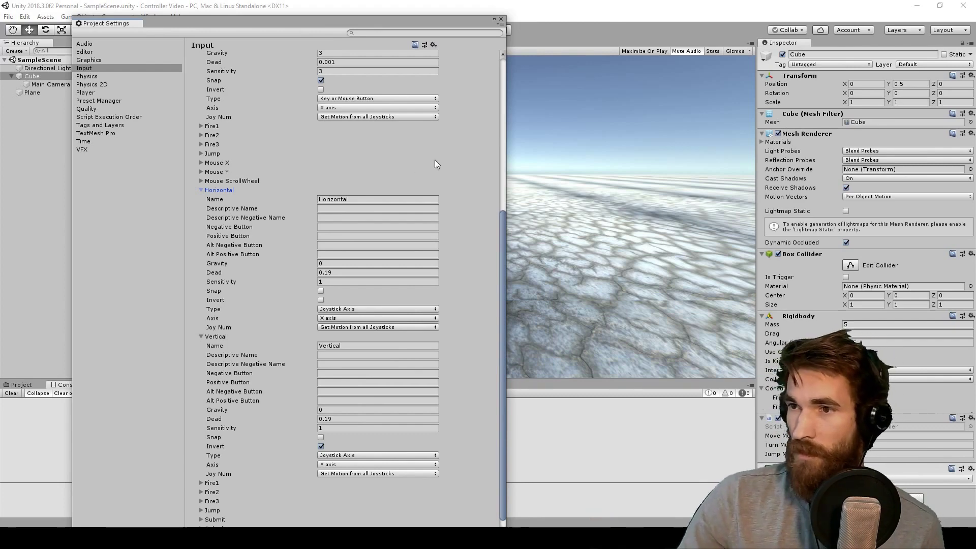
Collapse all four expanded Horizontal and Vertical axes in the Input settings
scroll(231, 175, "up", 5)
scroll(231, 163, "up", 3)
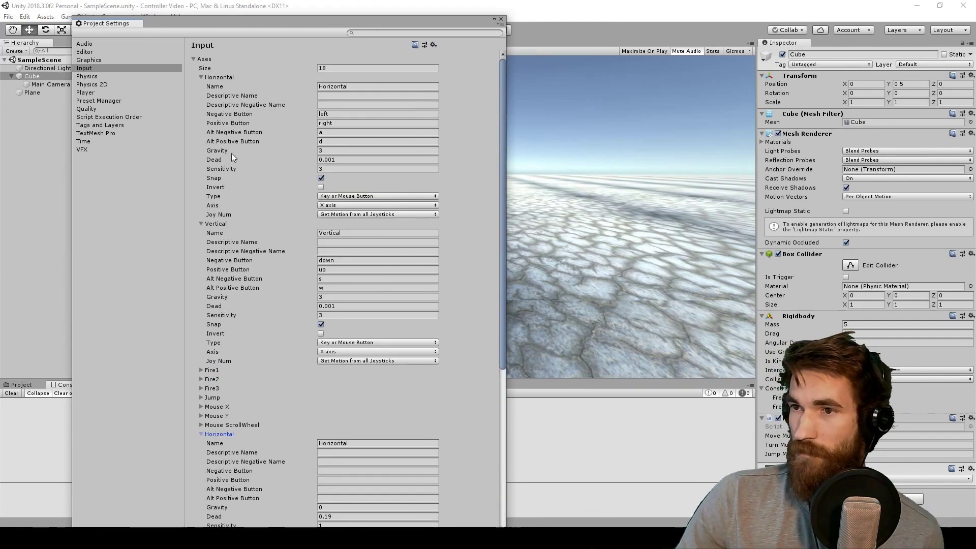
left_click(202, 77)
left_click(202, 87)
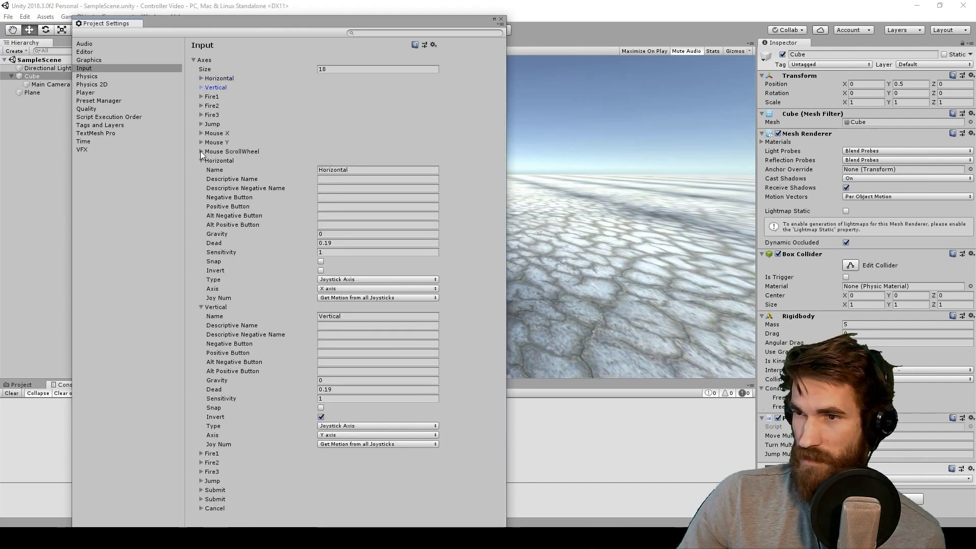
left_click(201, 160)
left_click(202, 171)
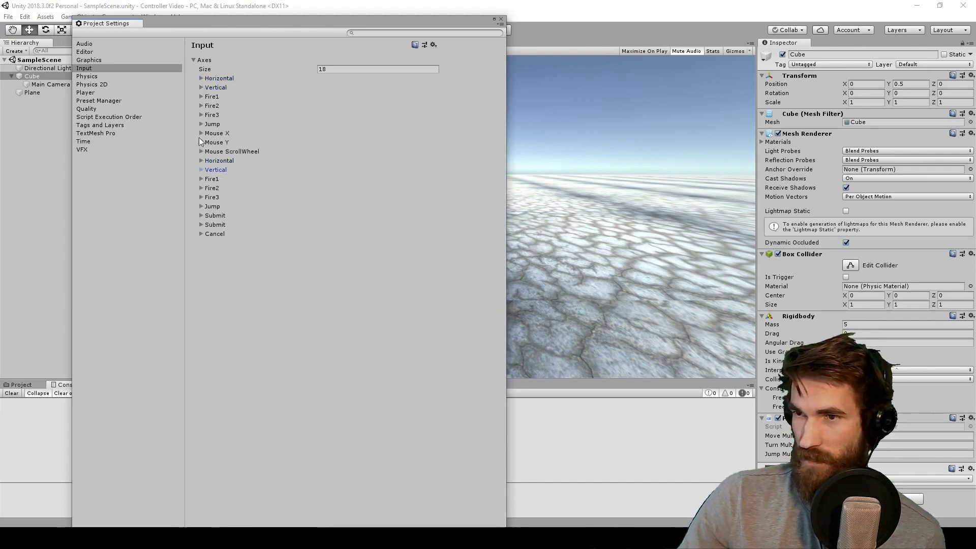
Expand both Jump axes in the Input settings and examine the Positive Button assigned to each
left_click(199, 124)
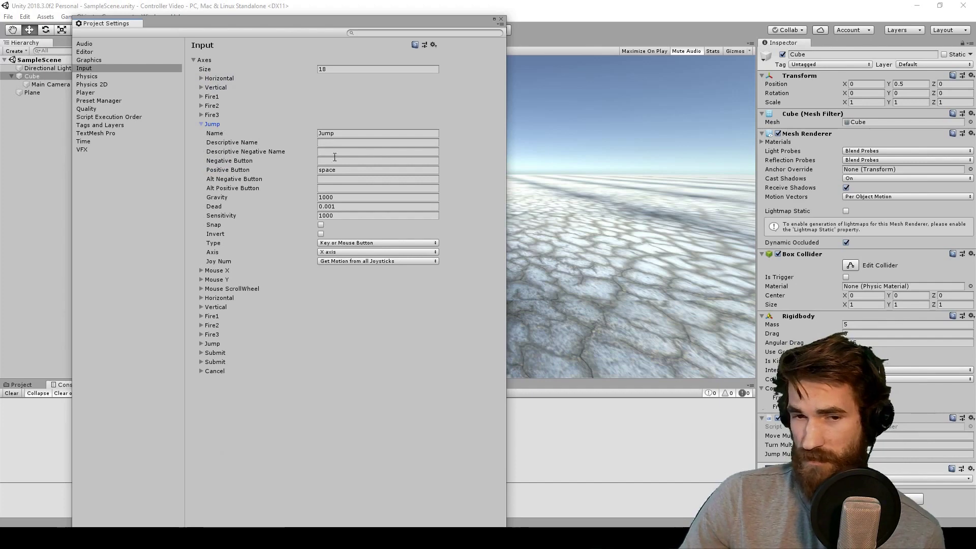
left_click(385, 149)
left_click(351, 171)
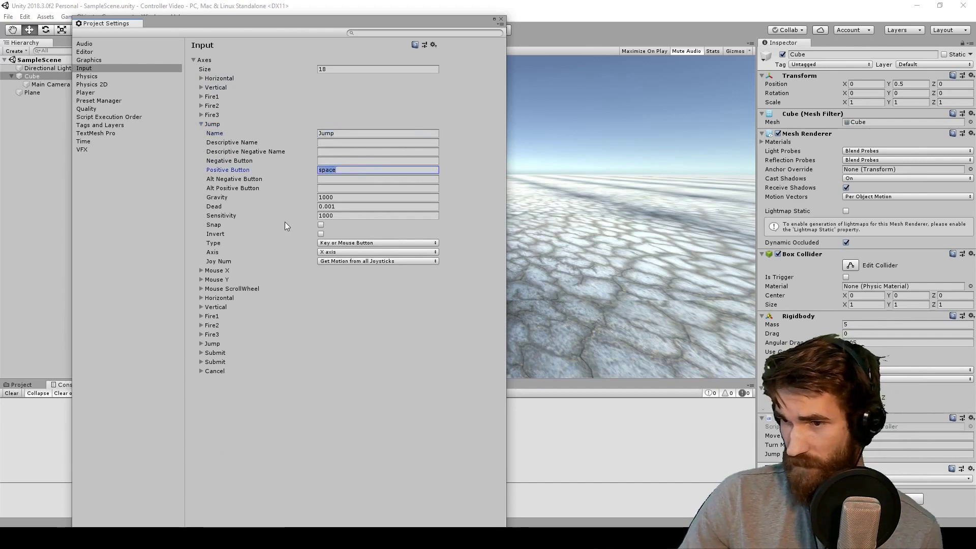
left_click(212, 345)
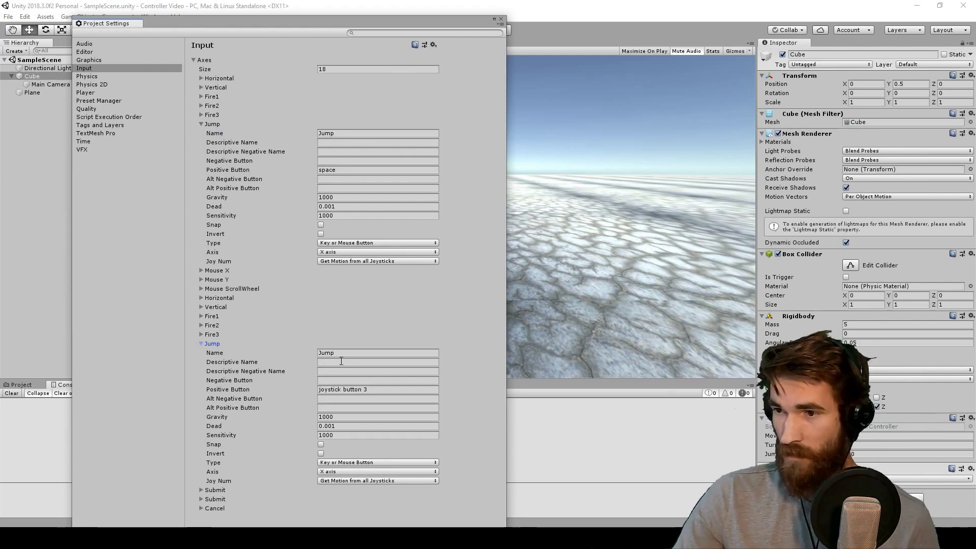
left_click(386, 390)
left_click(386, 390)
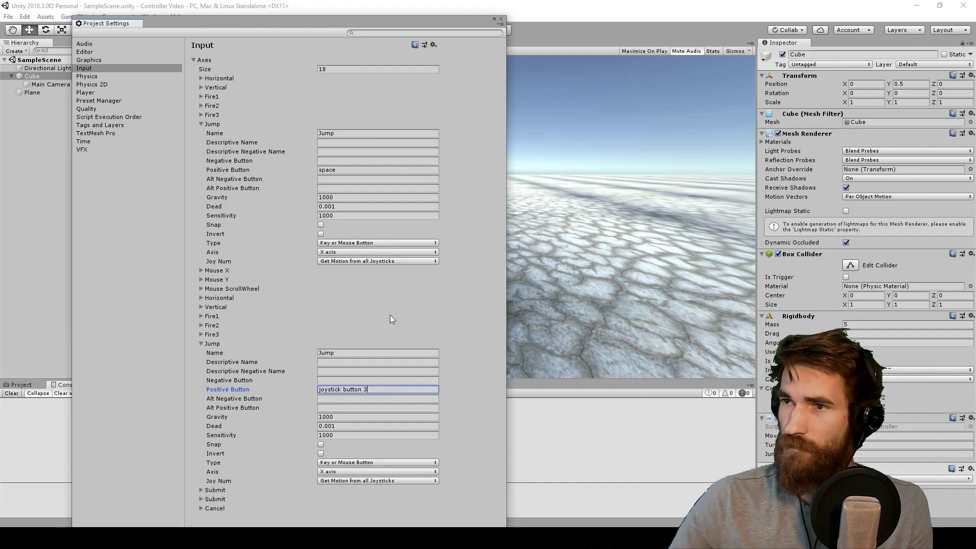
left_click_drag(273, 25, 304, 16)
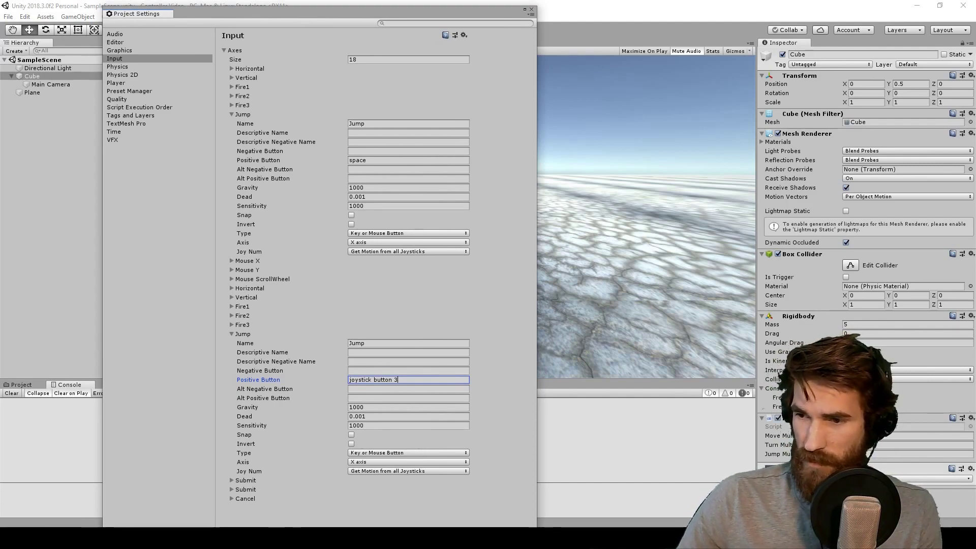
Check the Xbox One controller mapping in the browser and set the second Jump axis's Positive Button to joystick button 0 in Unity
key("alt+Tab")
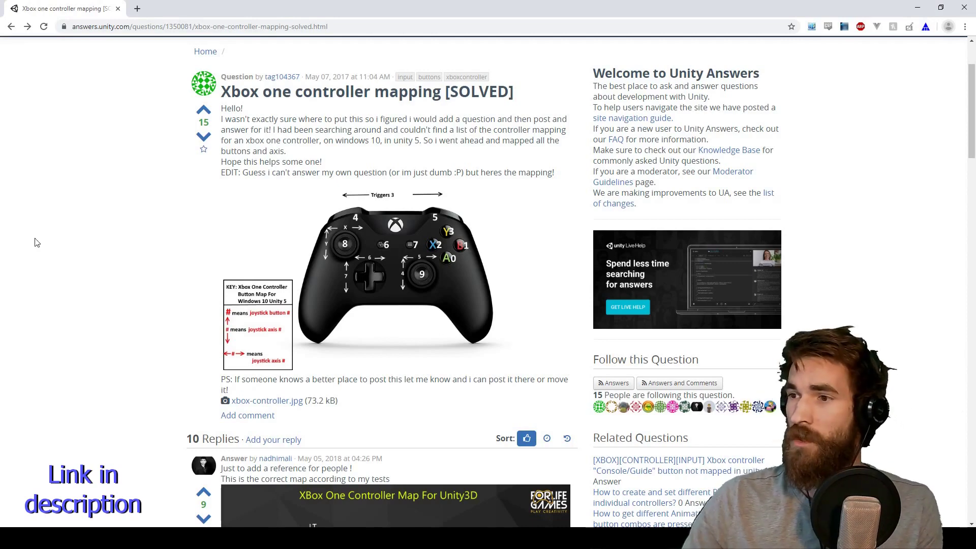
mouse_move(454, 262)
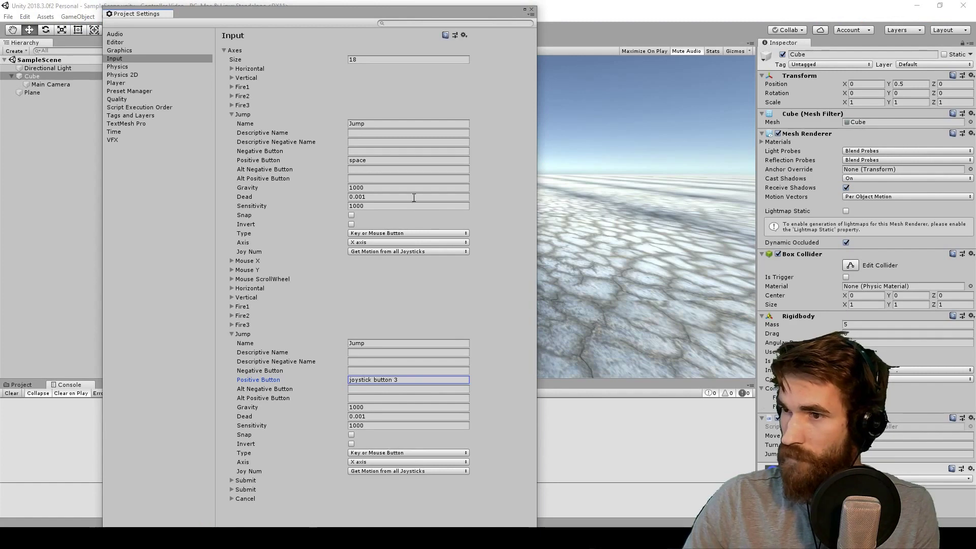
left_click(420, 379)
left_click(418, 380)
key("BackSpace")
type("0")
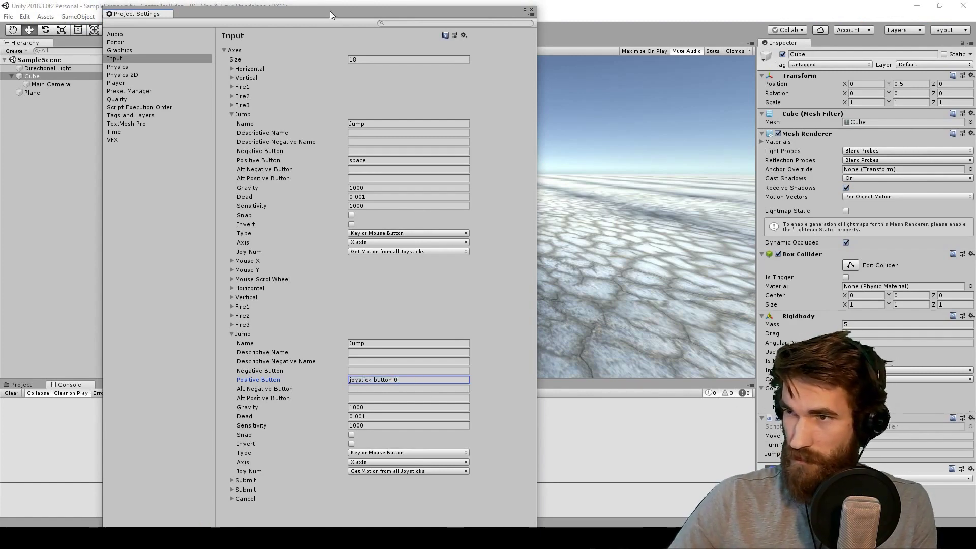
left_click(531, 9)
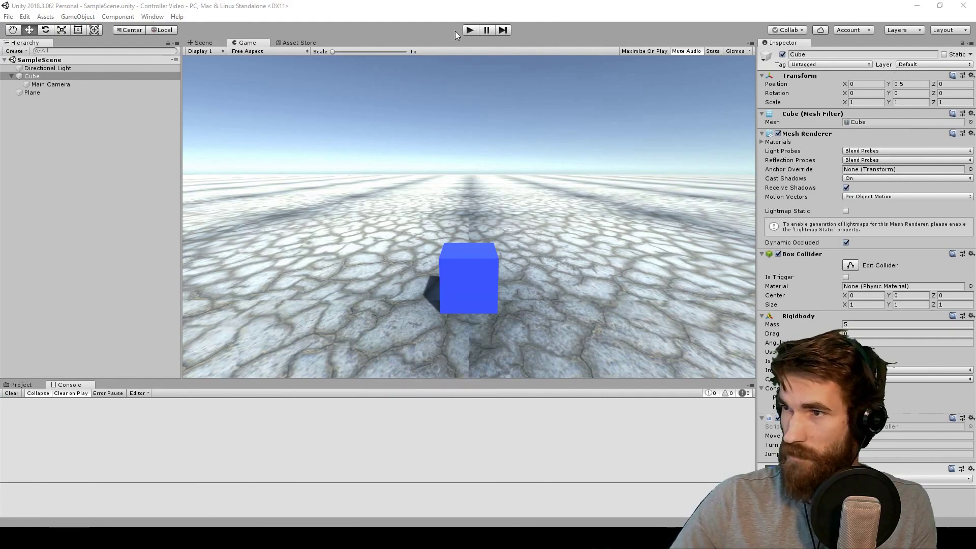
Play the scene to test the controller's movement and the new jump button, and stop it
left_click(470, 31)
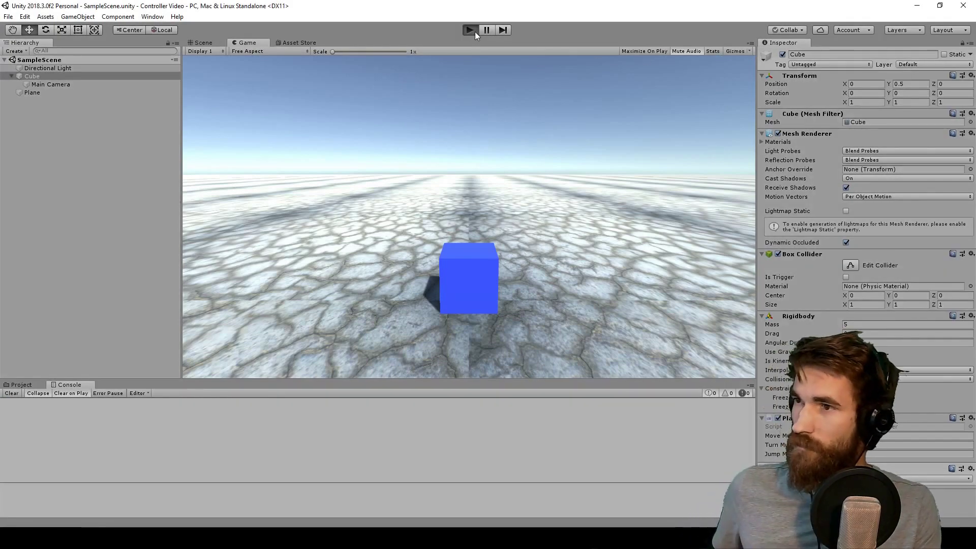
left_click(471, 30)
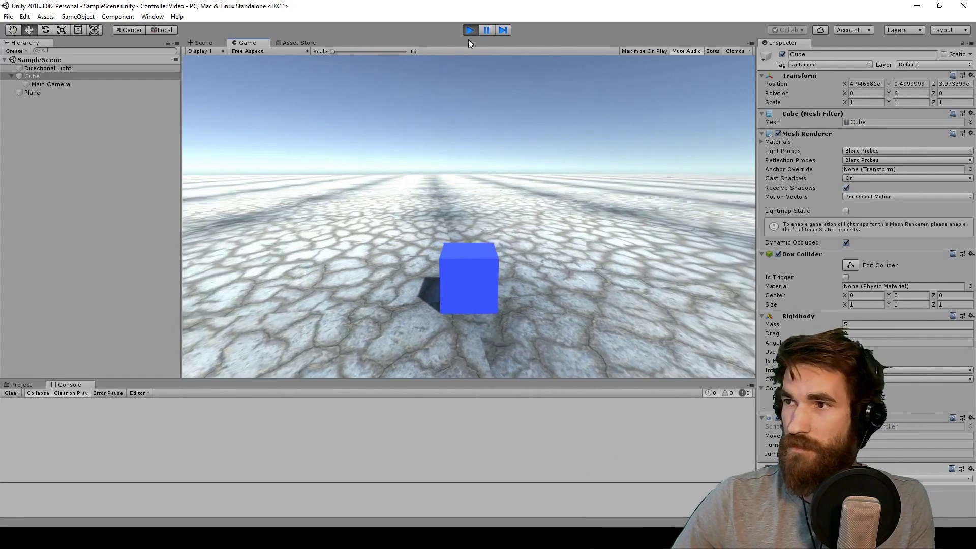
left_click(469, 28)
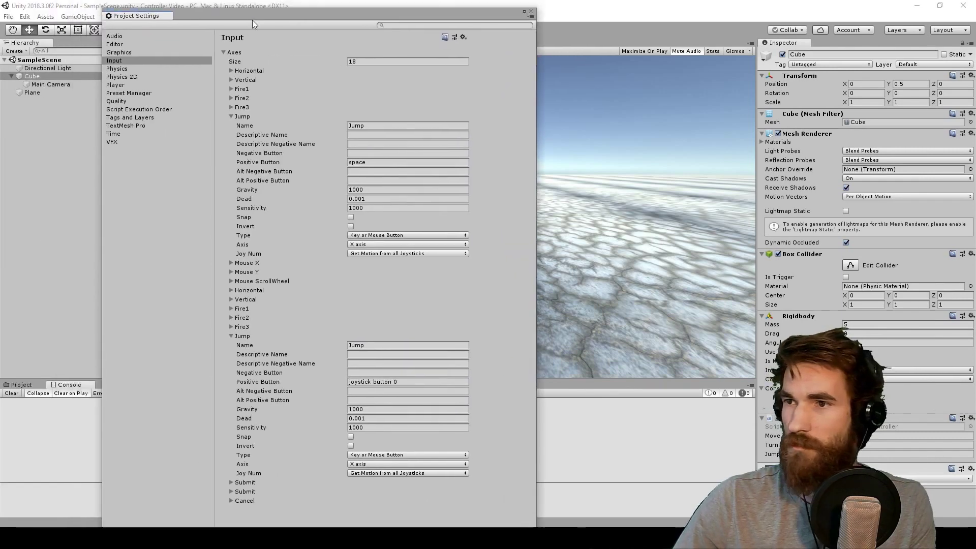
Shift the Project Settings window aside and collapse both Jump axes in the Input settings
left_click_drag(252, 24, 286, 34)
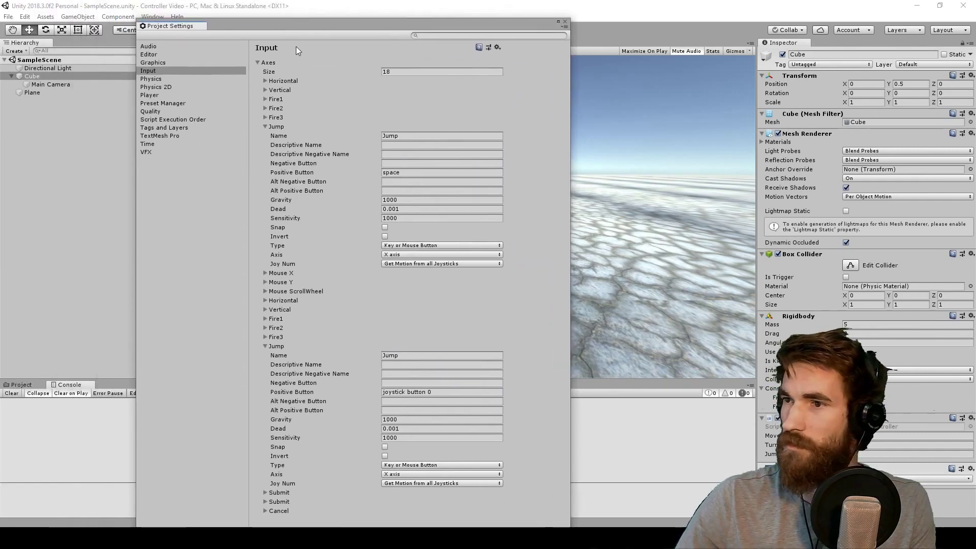
left_click(276, 127)
left_click(276, 209)
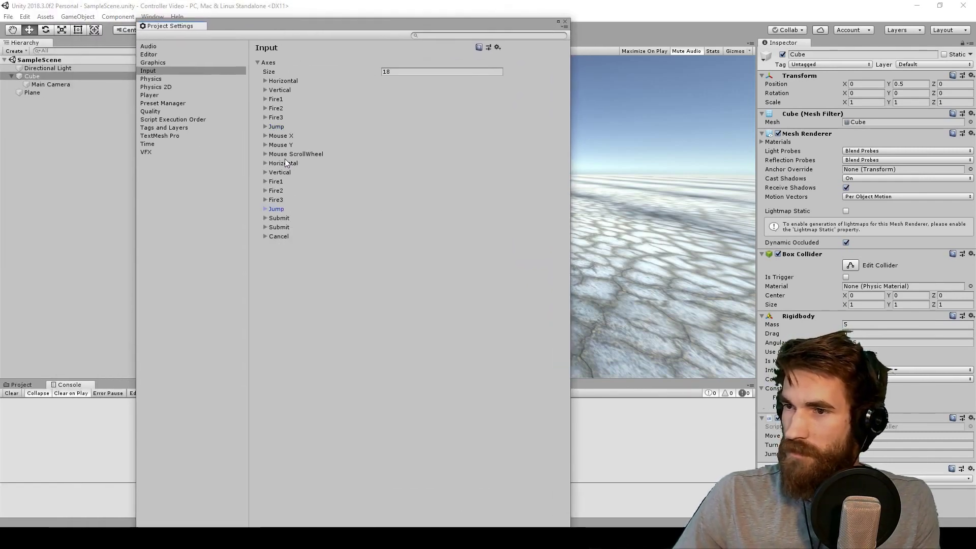
Expand the Mouse X and Mouse Y axes in the Input settings and set the Axes Size to 20
left_click(278, 145)
left_click(281, 137)
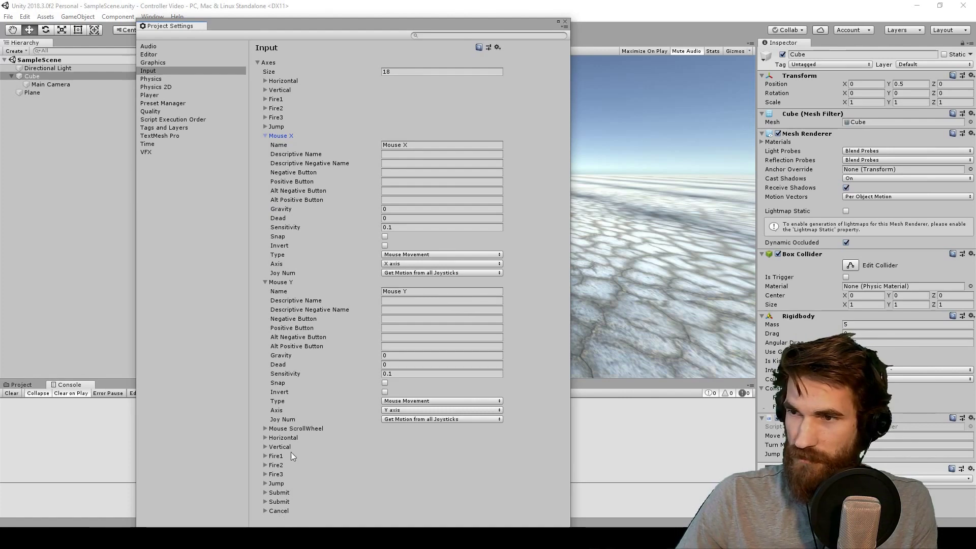
left_click(408, 72)
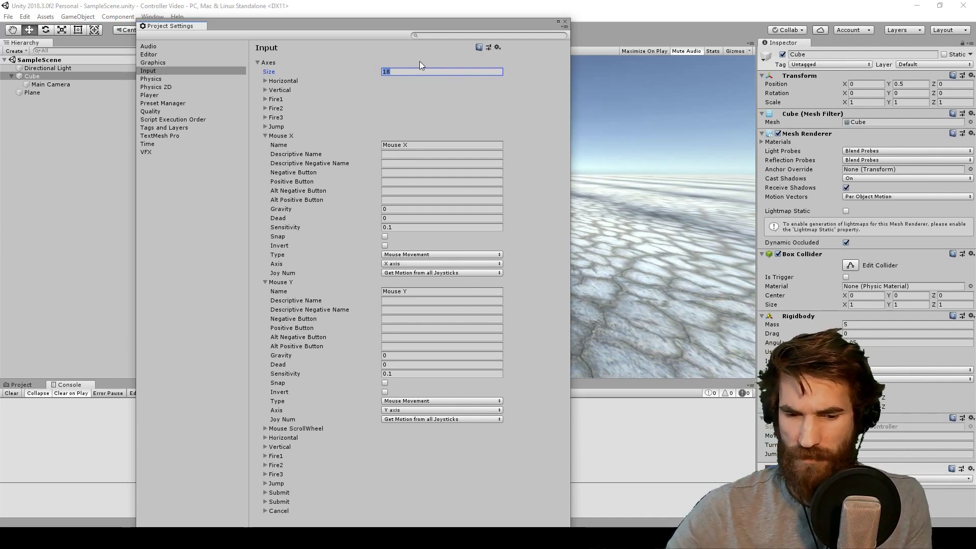
type("20")
key("Return")
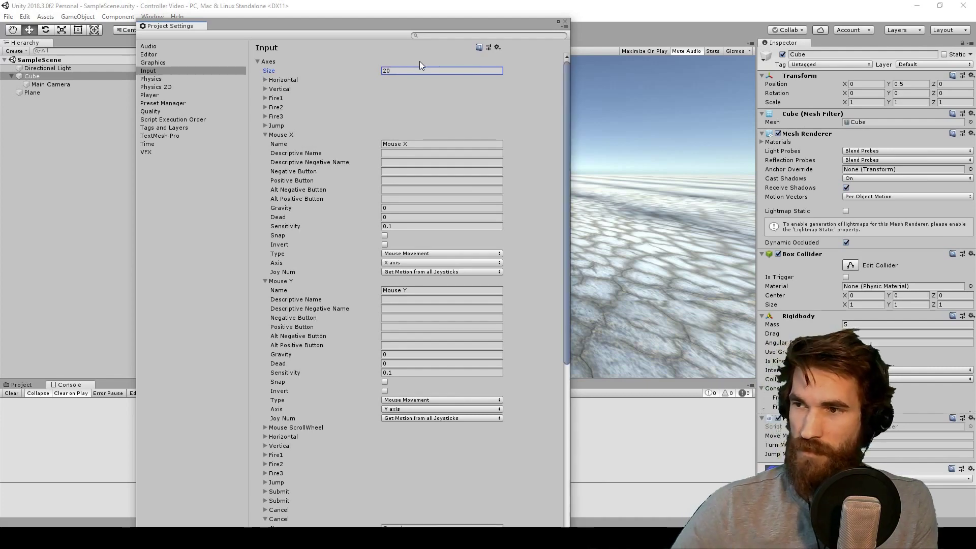
Rename the two newly added Cancel axes at the end of the list as Mouse X and Mouse Y
scroll(321, 345, "down", 10)
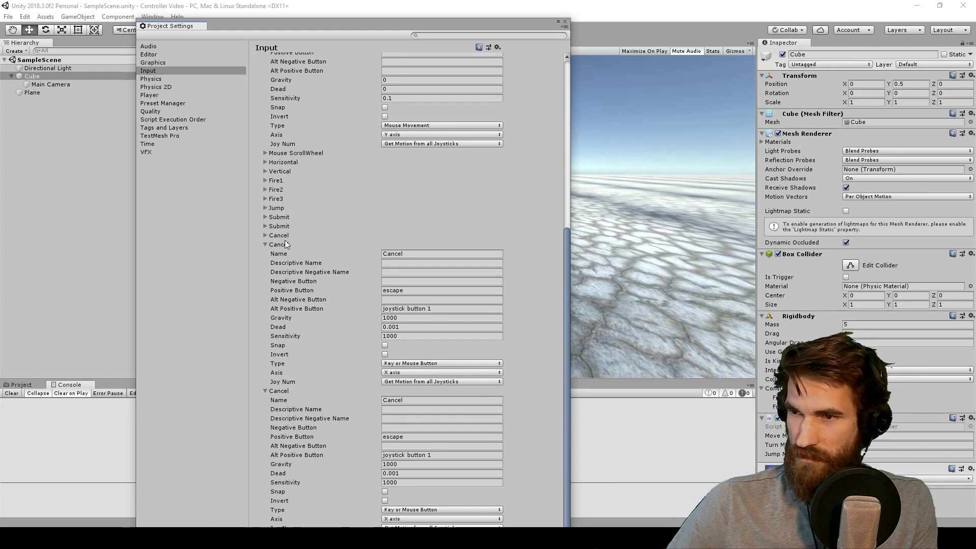
left_click(412, 254)
scroll(453, 222, "up", 5)
scroll(513, 258, "down", 3)
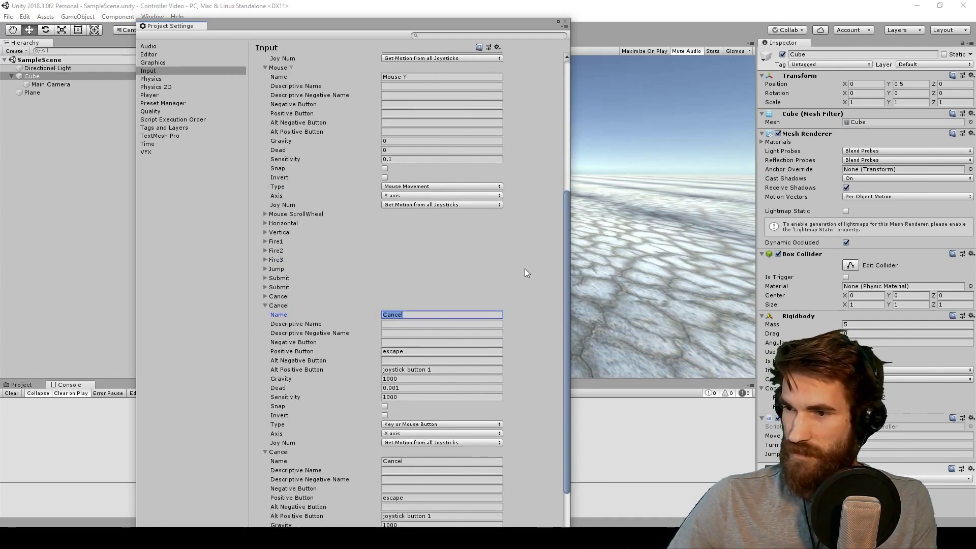
type("Mouse X")
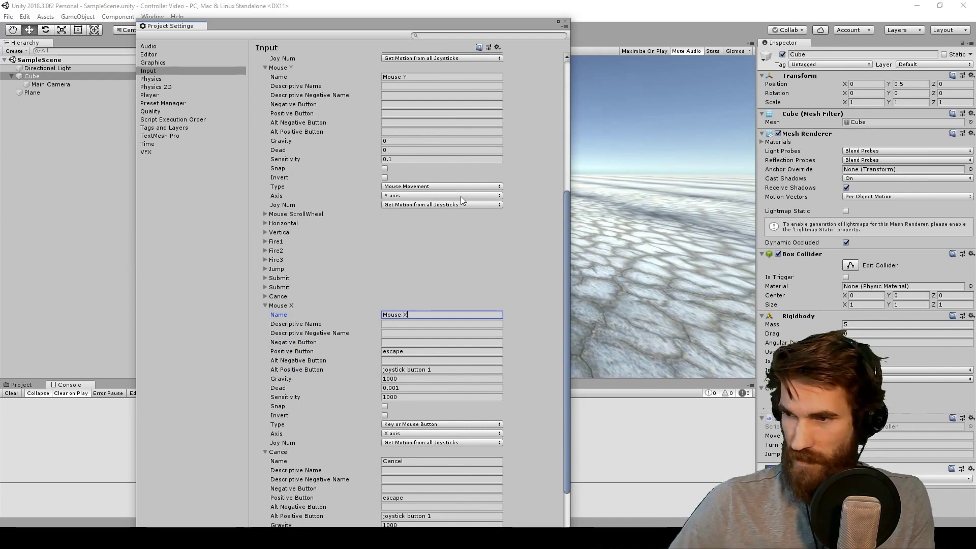
scroll(447, 358, "down", 2)
left_click(438, 399)
type("Mouse Y")
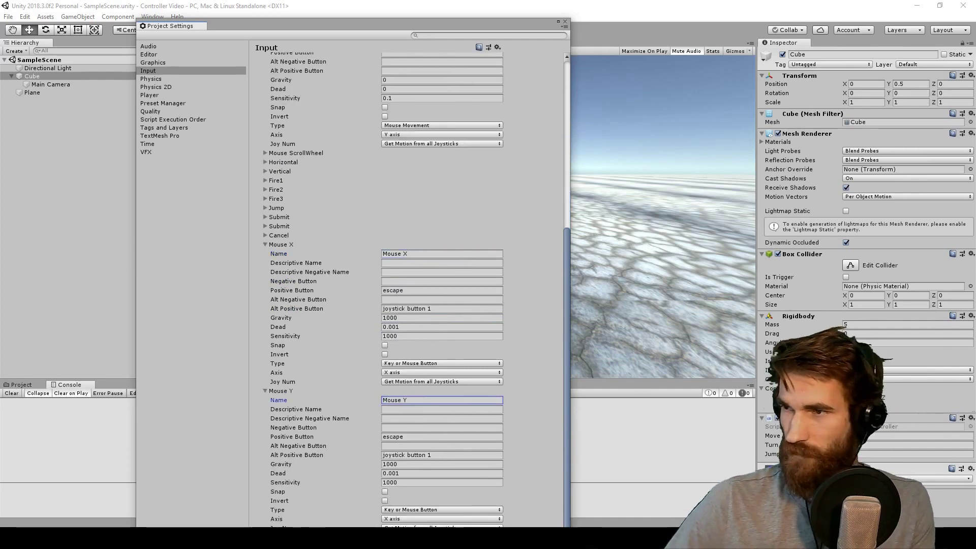
Clear the Positive Button and Alt Positive Button values of both new Mouse X and Mouse Y axes
left_click(452, 289)
key("BackSpace")
key("Tab")
key("Tab")
key("BackSpace")
left_click(423, 436)
key("BackSpace")
key("Tab")
key("Tab")
key("BackSpace")
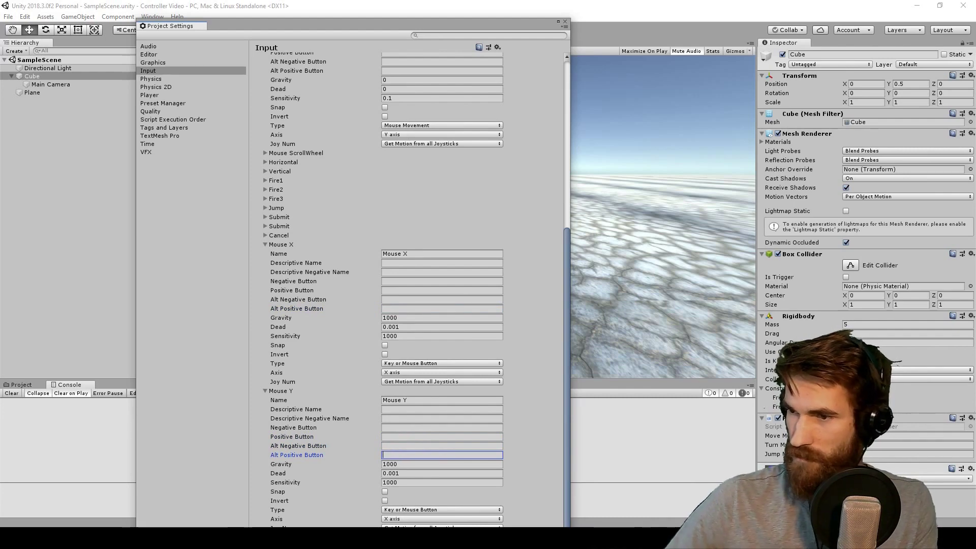
Set the Type of the new Mouse X and Mouse Y axes to Joystick Axis
left_click(465, 364)
left_click(444, 399)
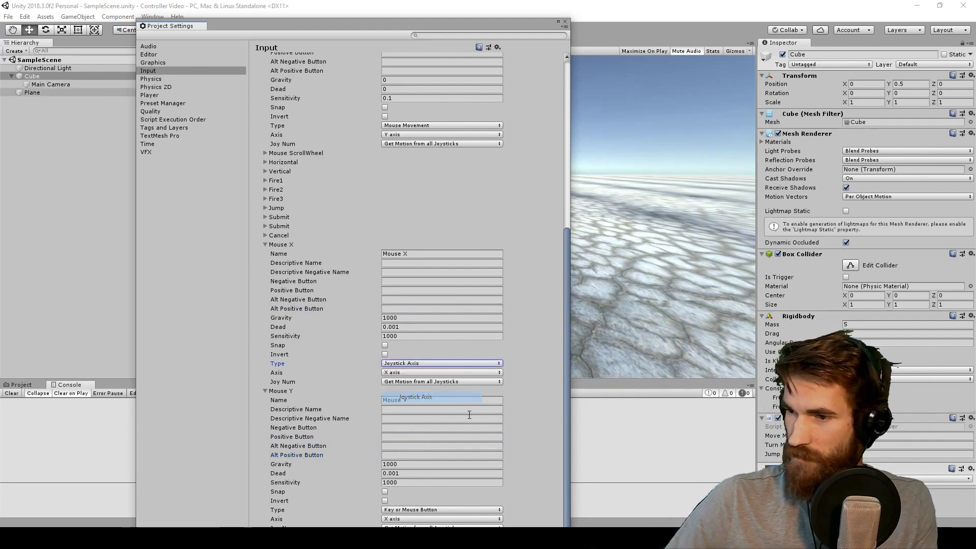
left_click(428, 511)
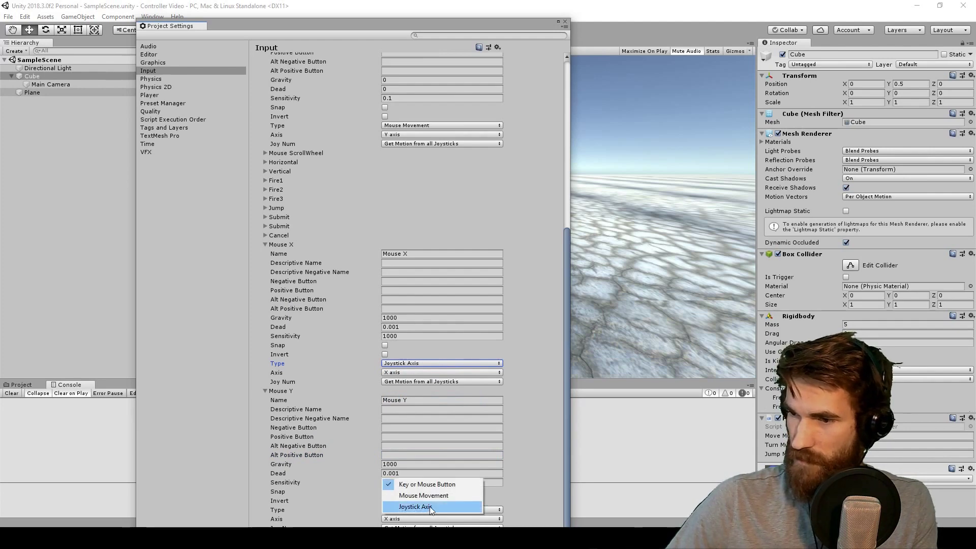
left_click(428, 509)
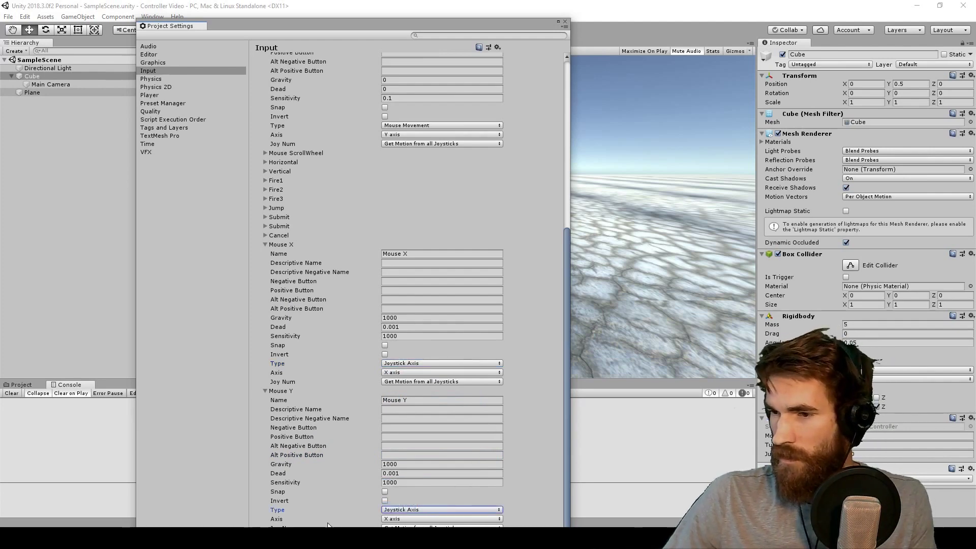
Check the right stick's axes on the controller mapping in the browser and set the new Mouse X axis to 4th axis (Joysticks) in Unity
key("alt+Tab")
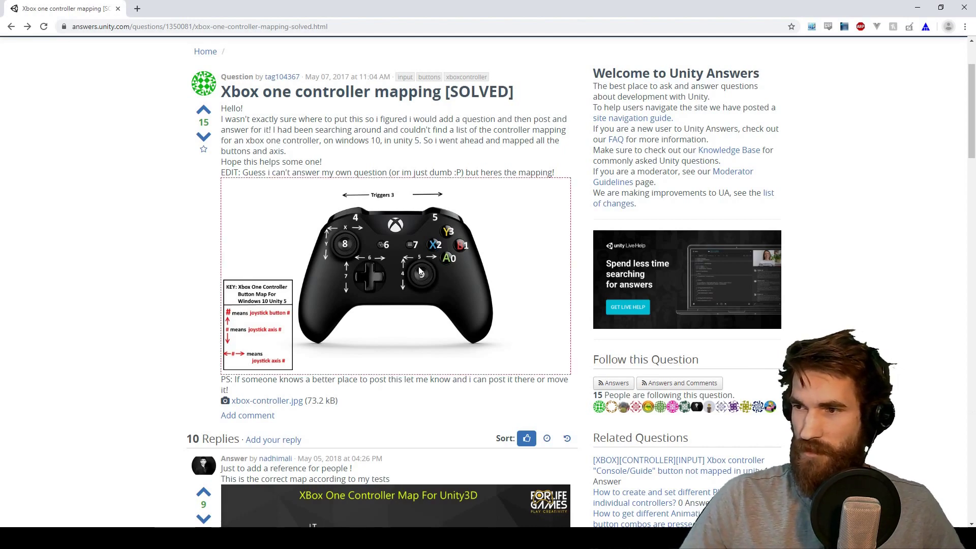
mouse_move(419, 272)
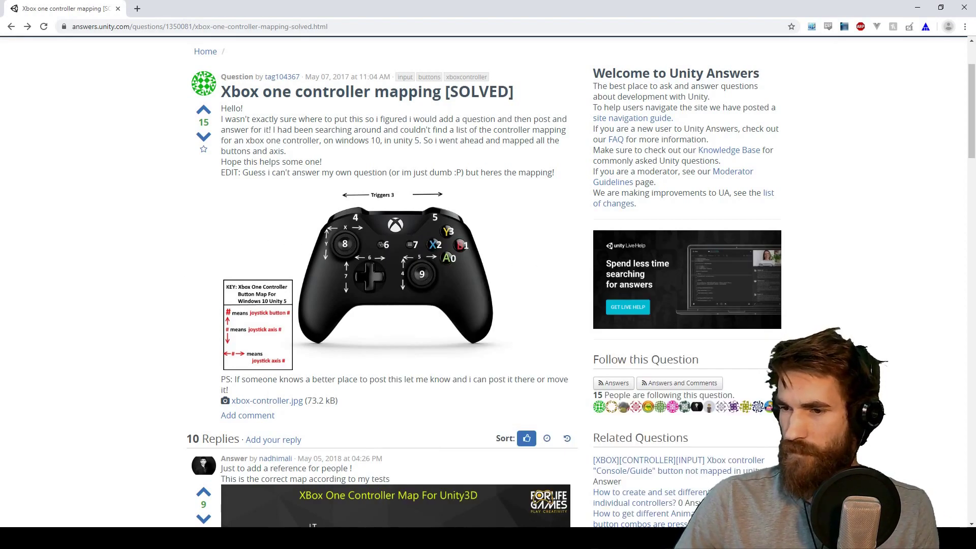
left_click(287, 487)
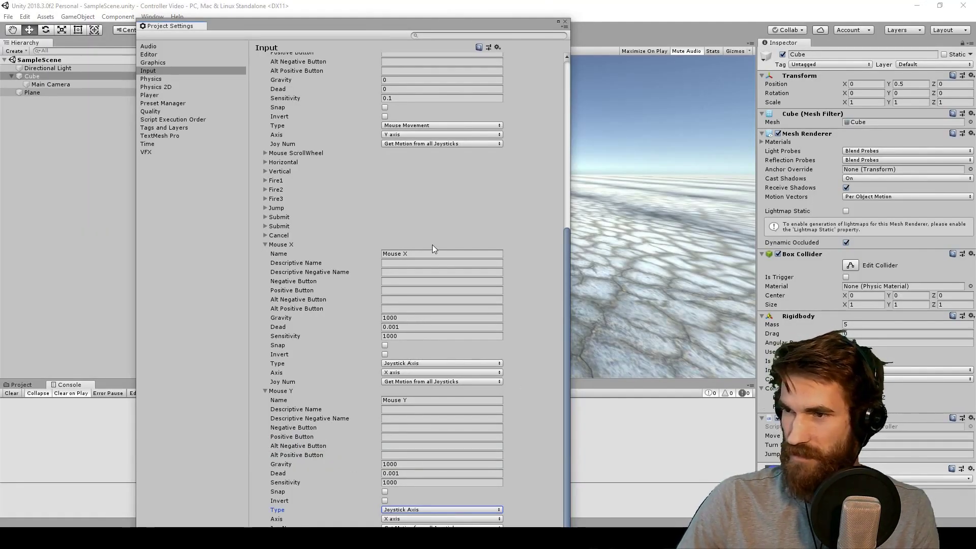
left_click(410, 251)
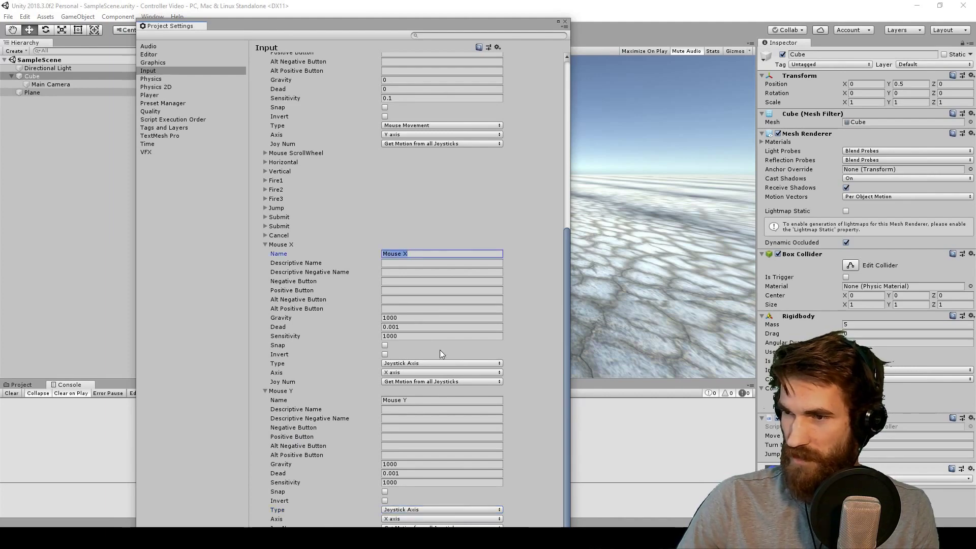
left_click(424, 372)
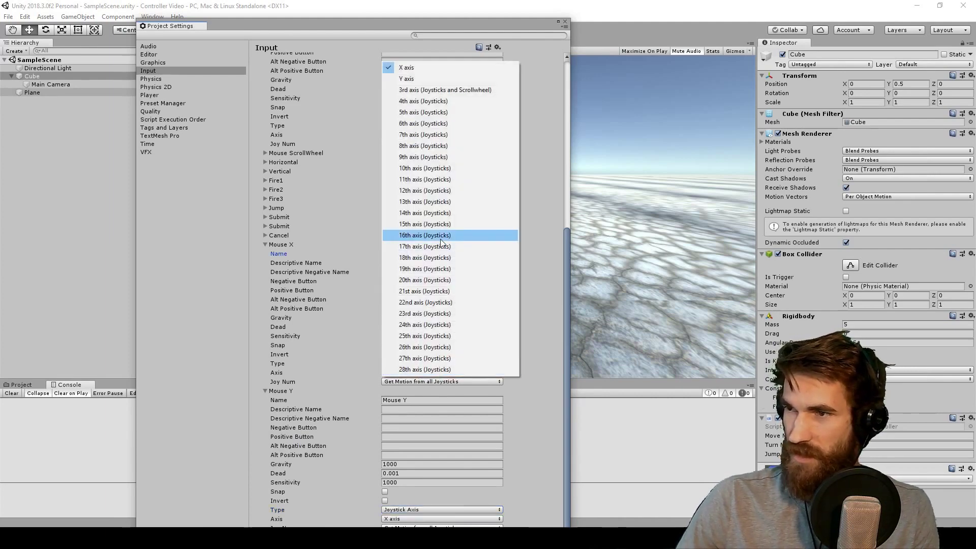
left_click(441, 100)
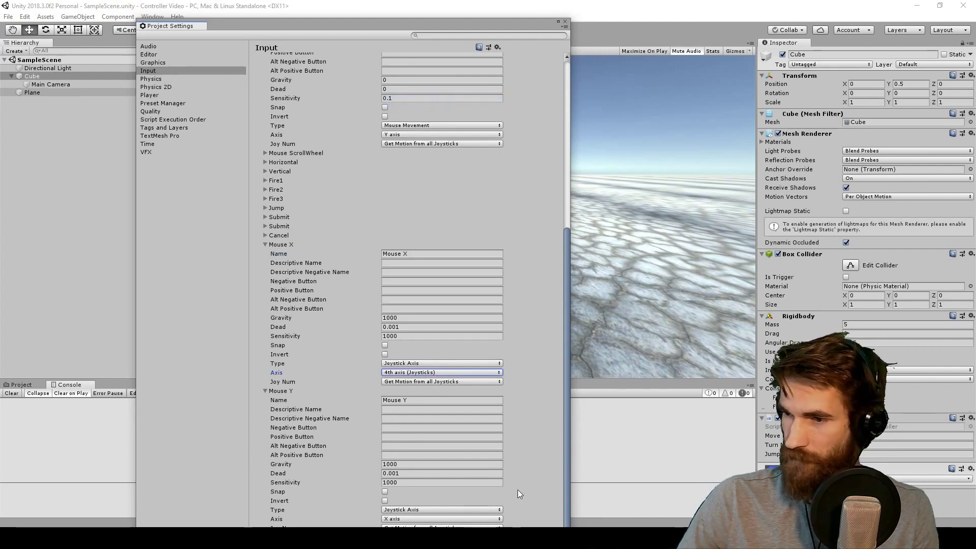
Shift the Project Settings window up and set the new Mouse Y axis to 5th axis (Joysticks)
left_click_drag(417, 31, 414, 15)
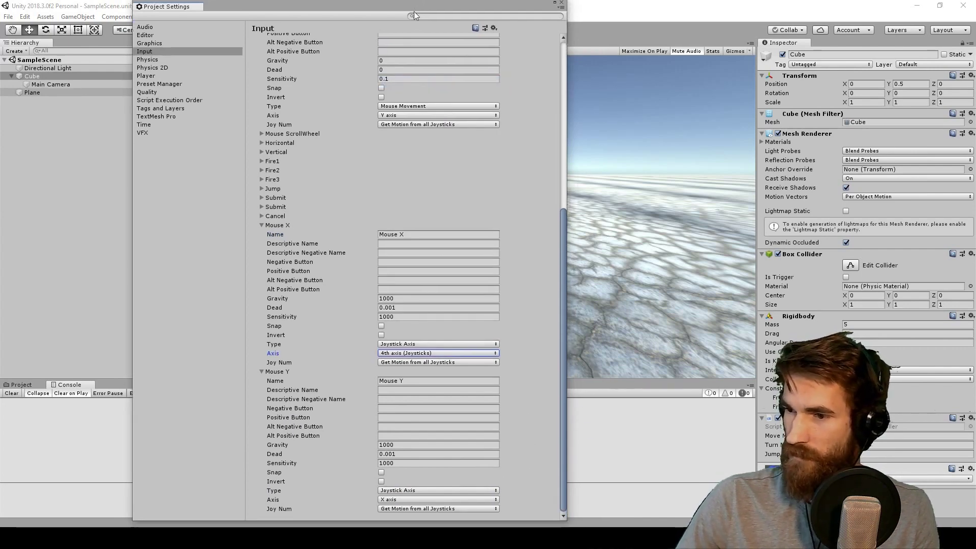
left_click(407, 499)
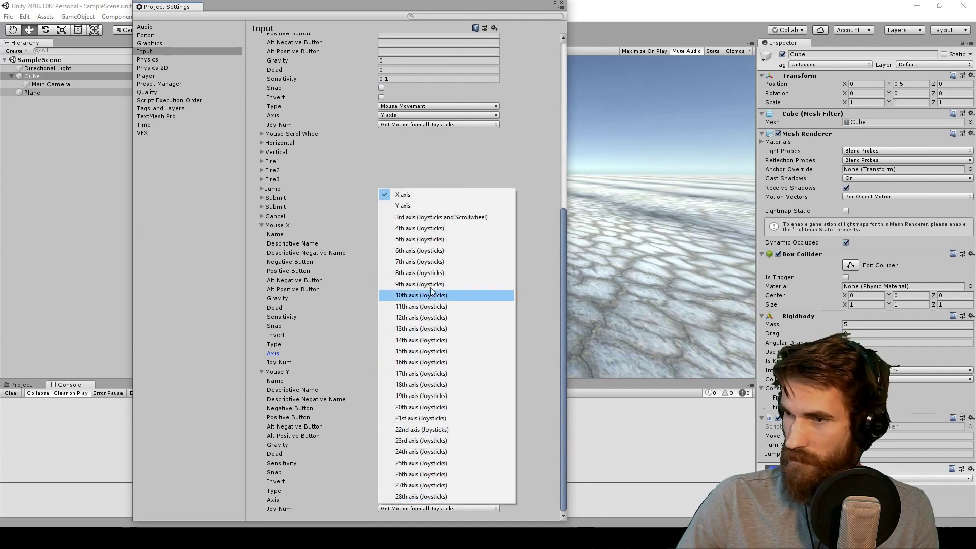
left_click(419, 240)
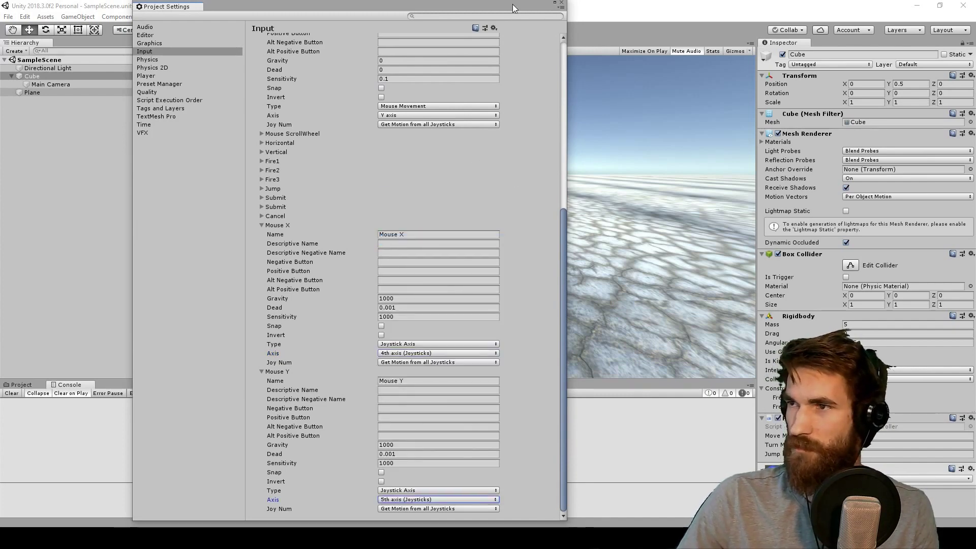
Move the Project Settings window out of the way and play the scene to test turning the cube with the controller
left_click_drag(512, 4, 249, 21)
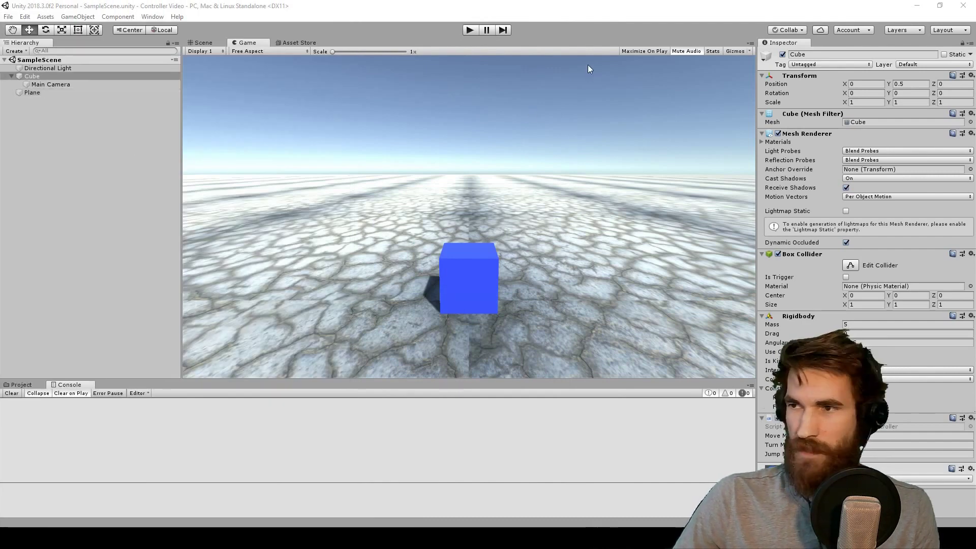
left_click(469, 29)
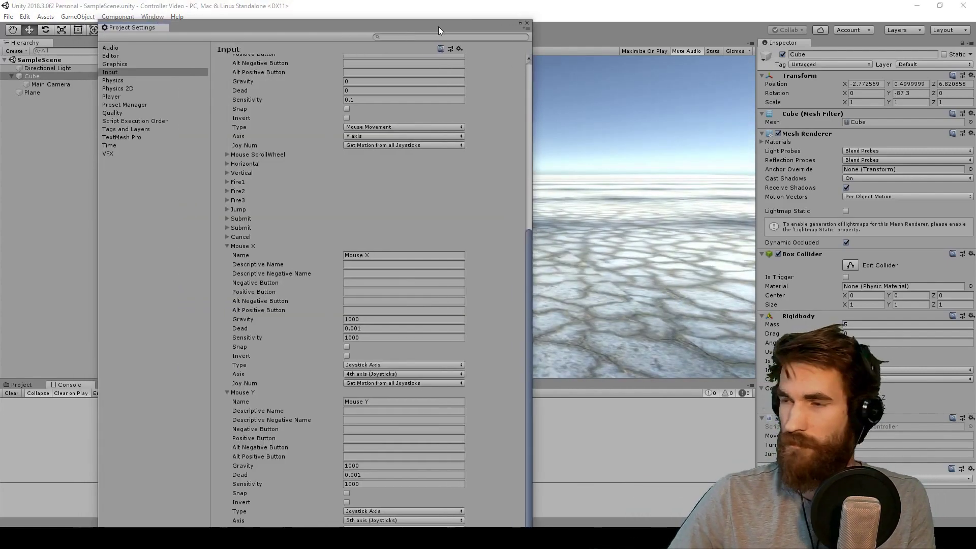
Reposition the Project Settings window and collapse both pairs of Mouse X and Mouse Y axes
left_click_drag(438, 27, 470, 17)
scroll(513, 233, "up", 2)
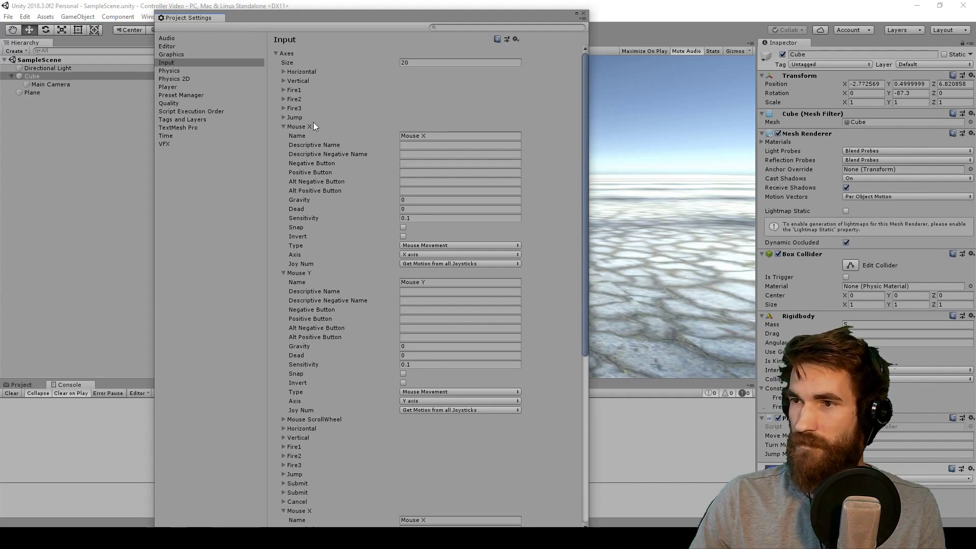
left_click(300, 126)
left_click(297, 137)
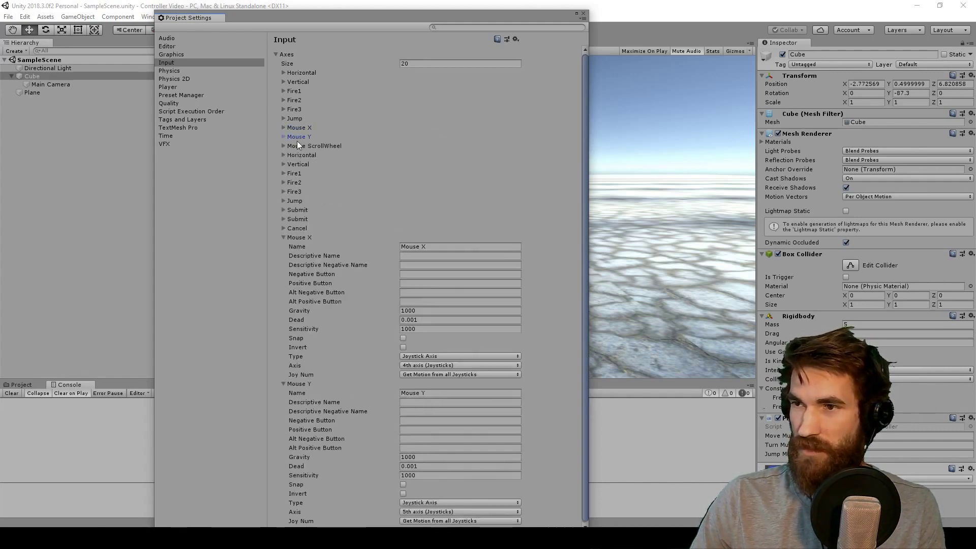
left_click(296, 236)
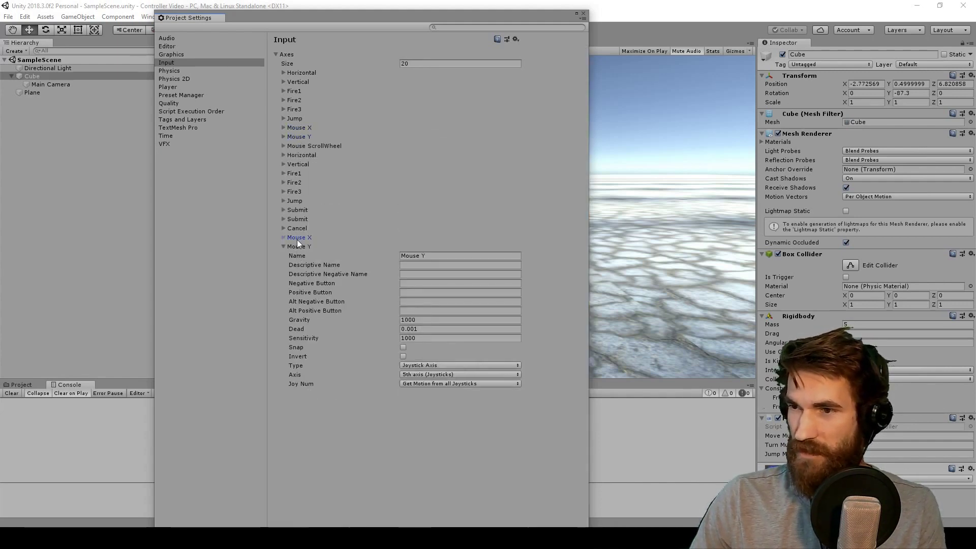
left_click(297, 246)
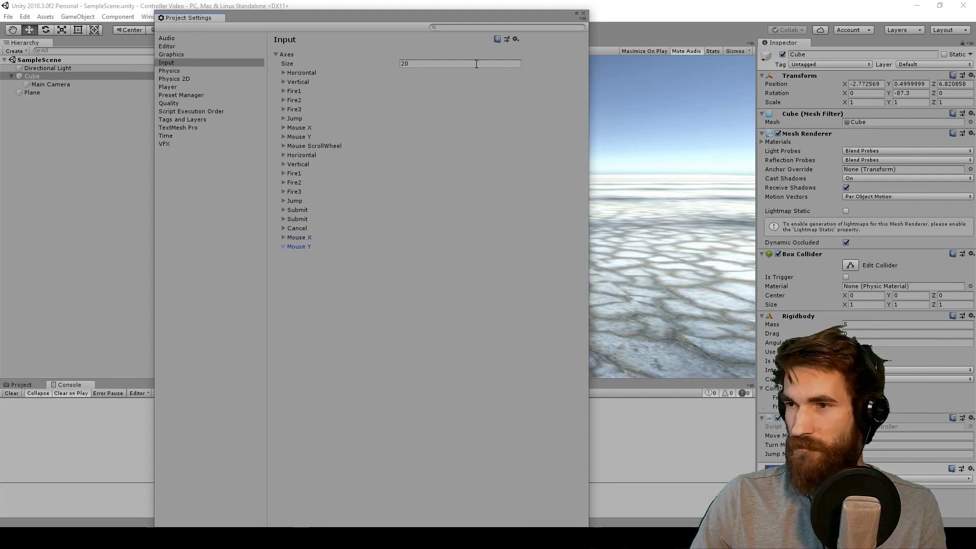
Examine the Axes Size and the first Jump axis's Positive Button, and close the Project Settings window
left_click(432, 66)
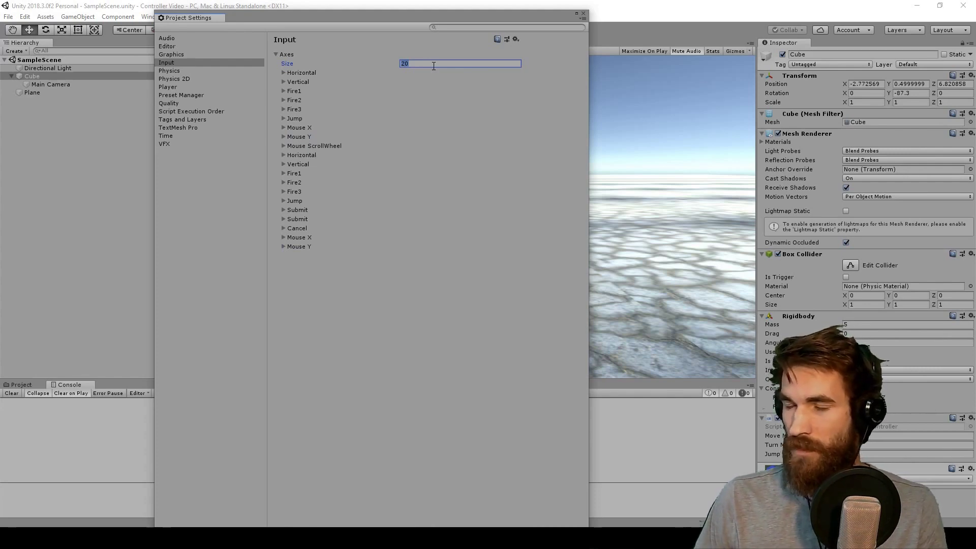
left_click(294, 120)
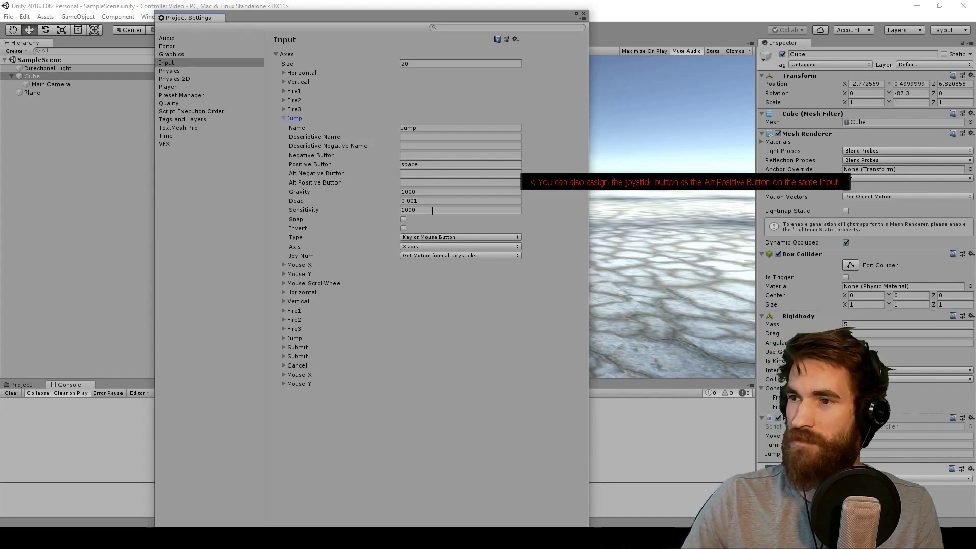
left_click(432, 167)
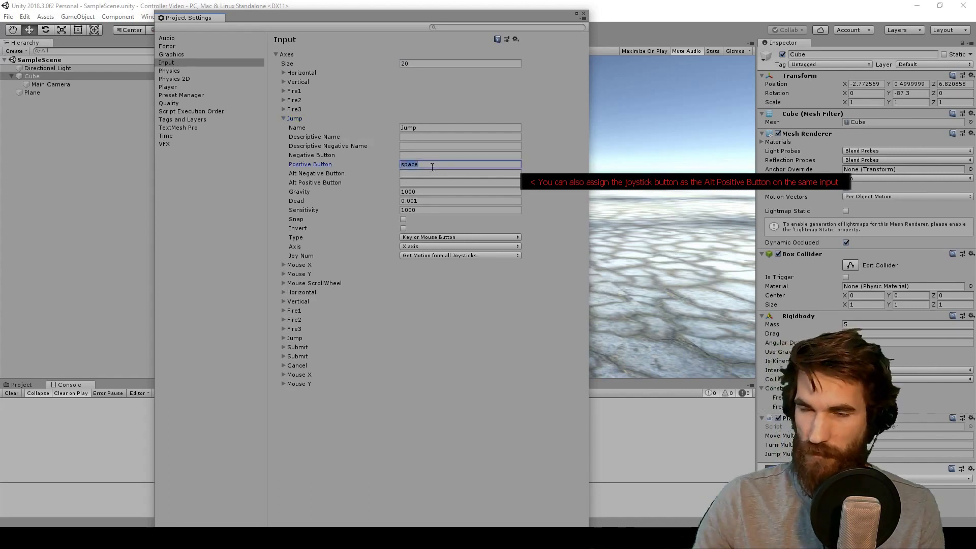
left_click(583, 14)
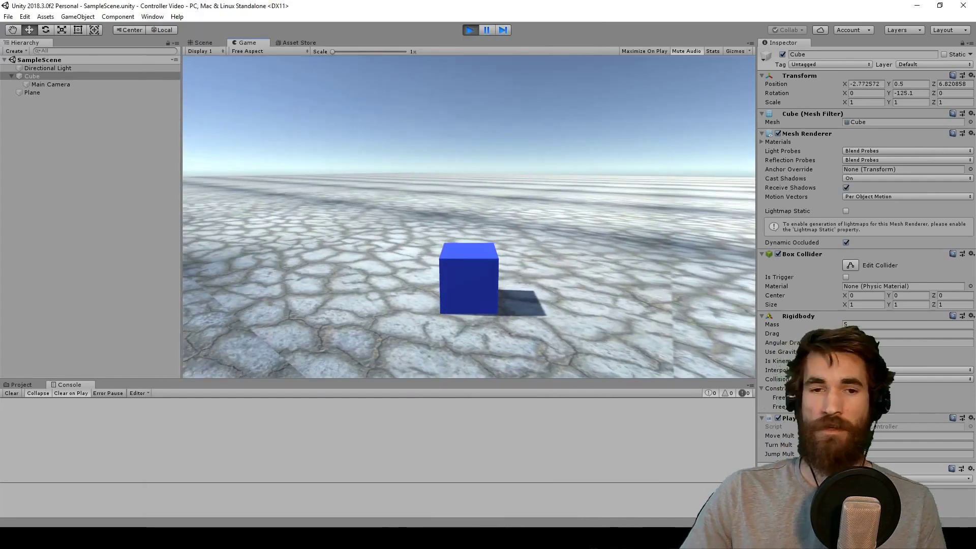